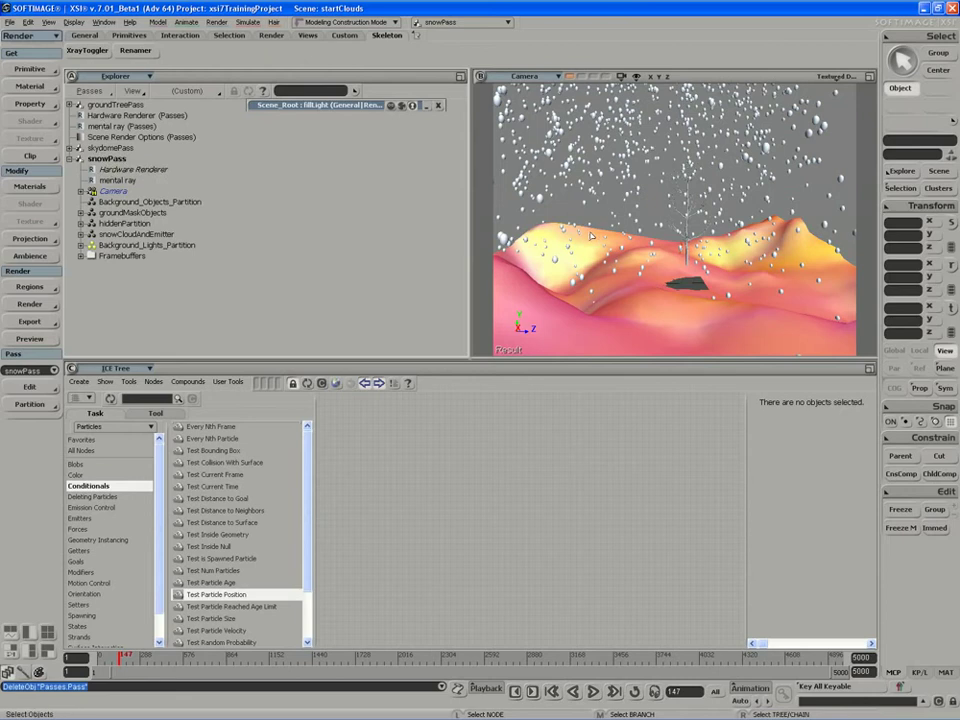
Create a new empty render pass and name it default.
click(20, 392)
mouse_move(100, 405)
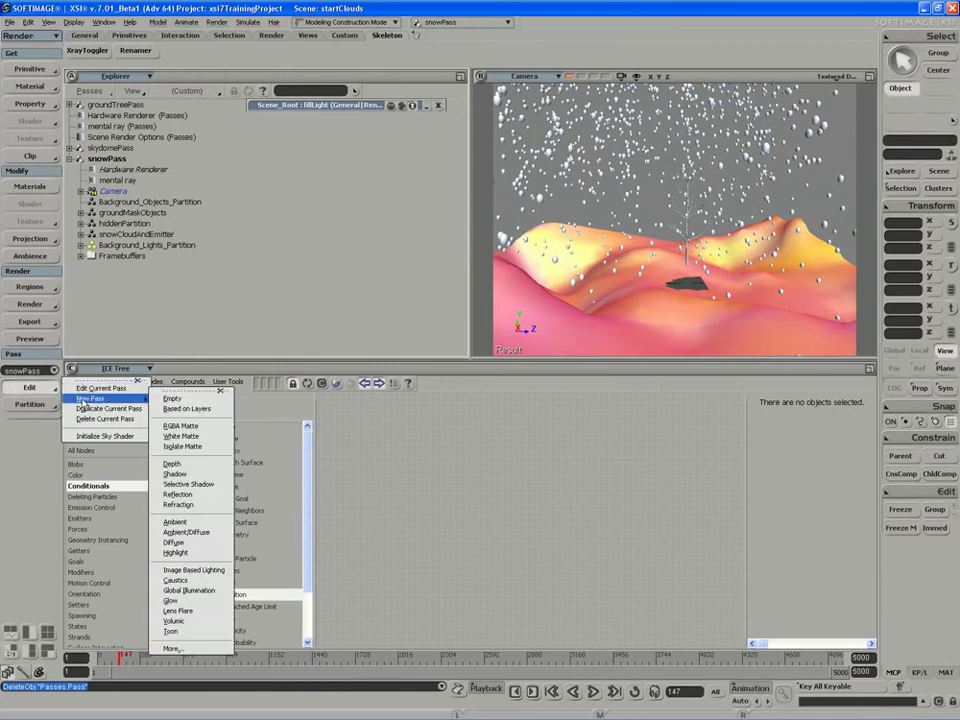
click(195, 403)
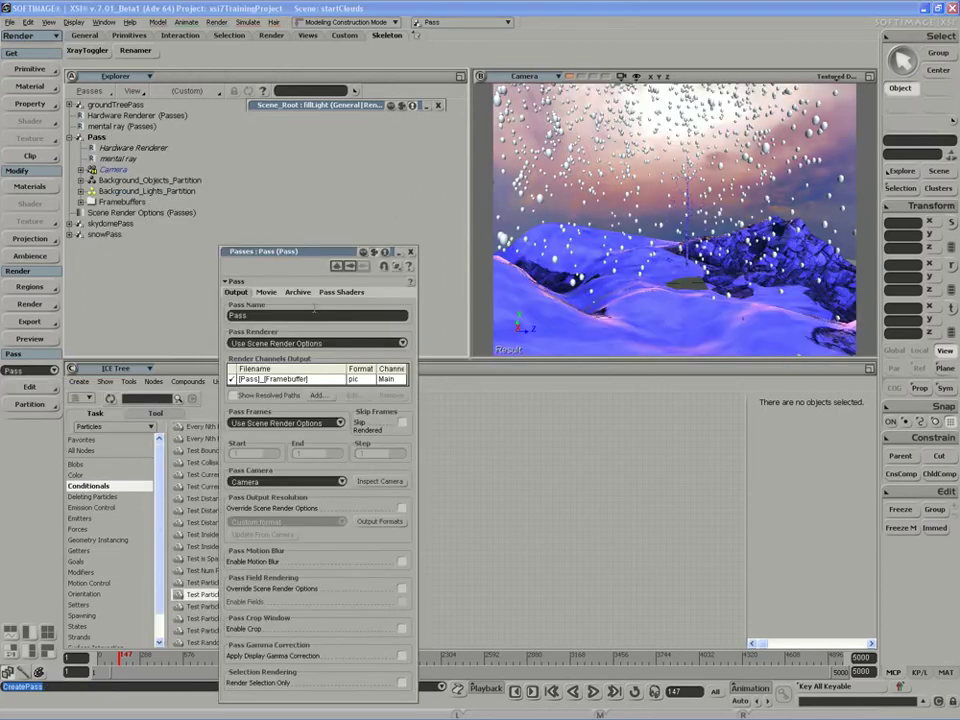
text(default)
key(Return)
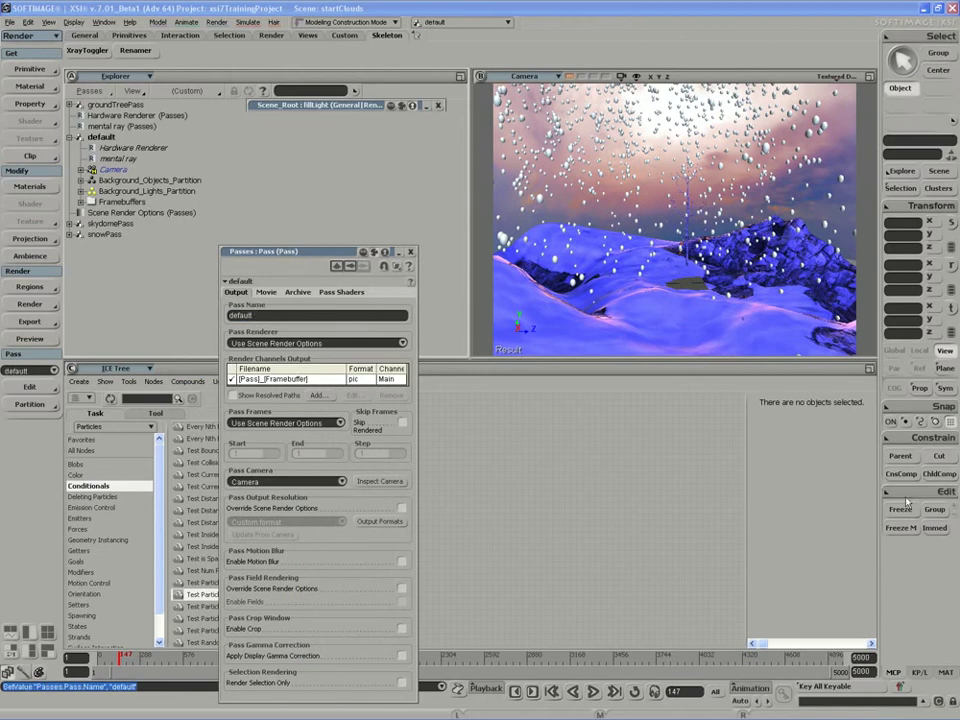
click(410, 251)
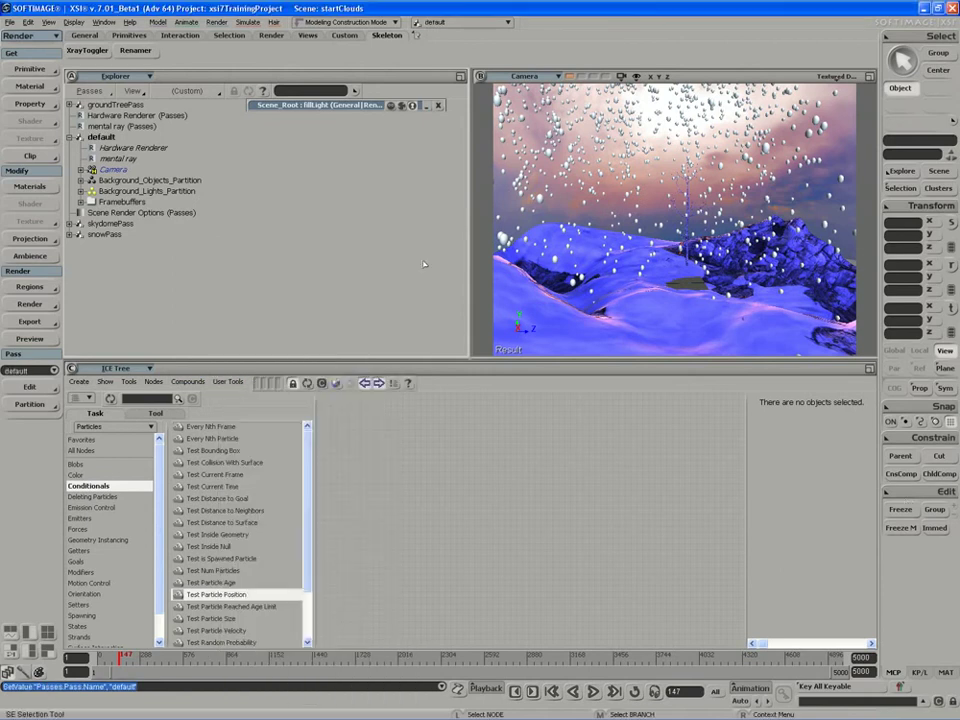
Play the snowfall simulation from the start and stop it at about frame 40.
click(593, 692)
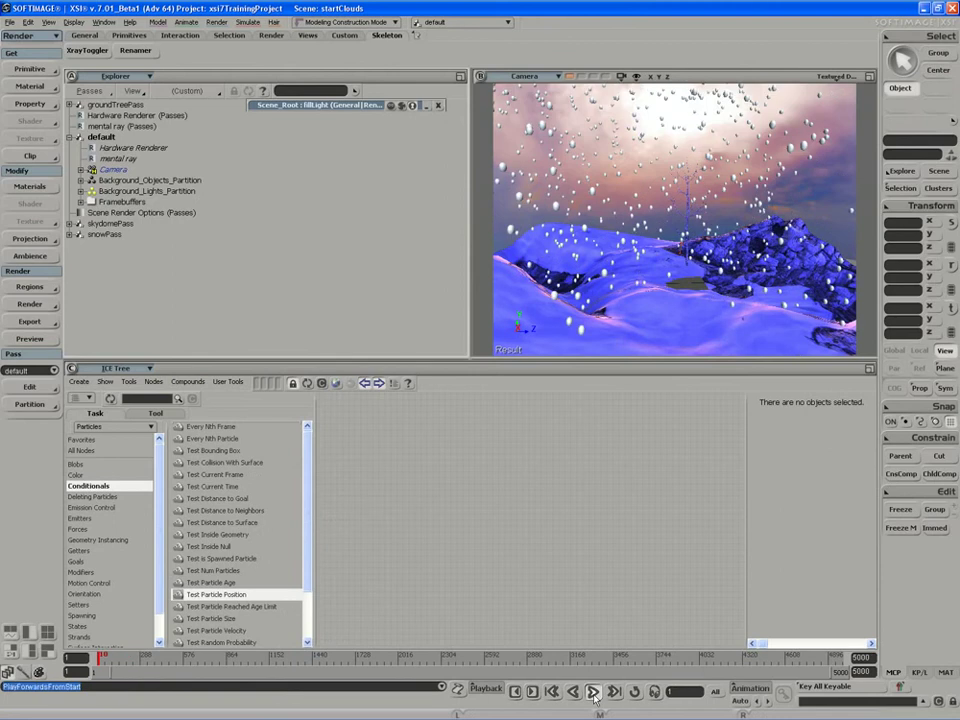
click(593, 692)
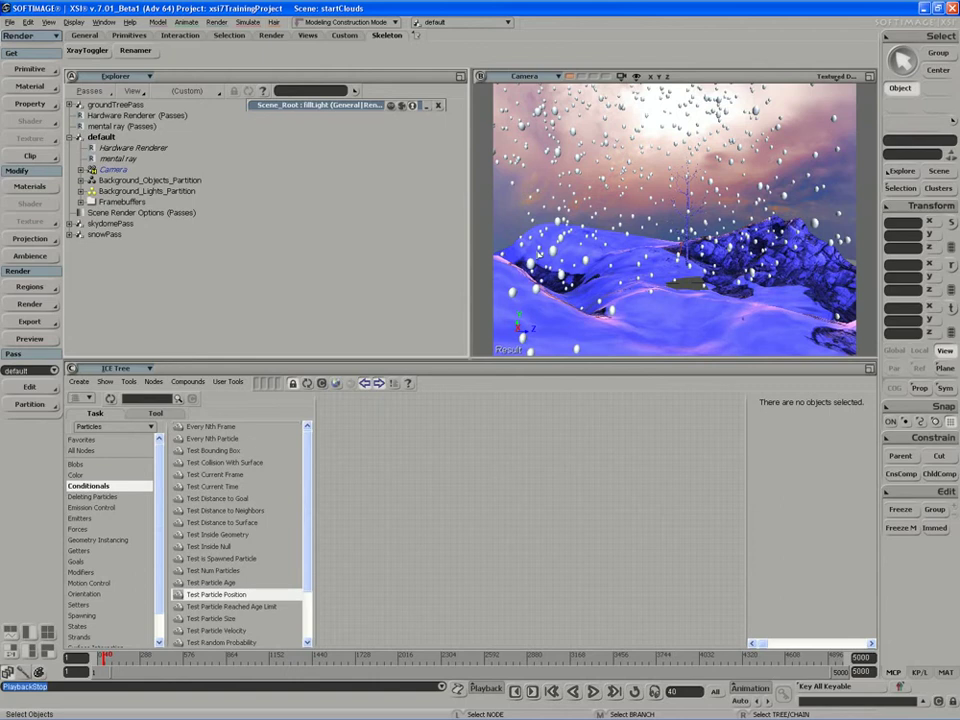
Hide the skyDome object found under setParentNull in the winterEnvironmentModel.
key(s)
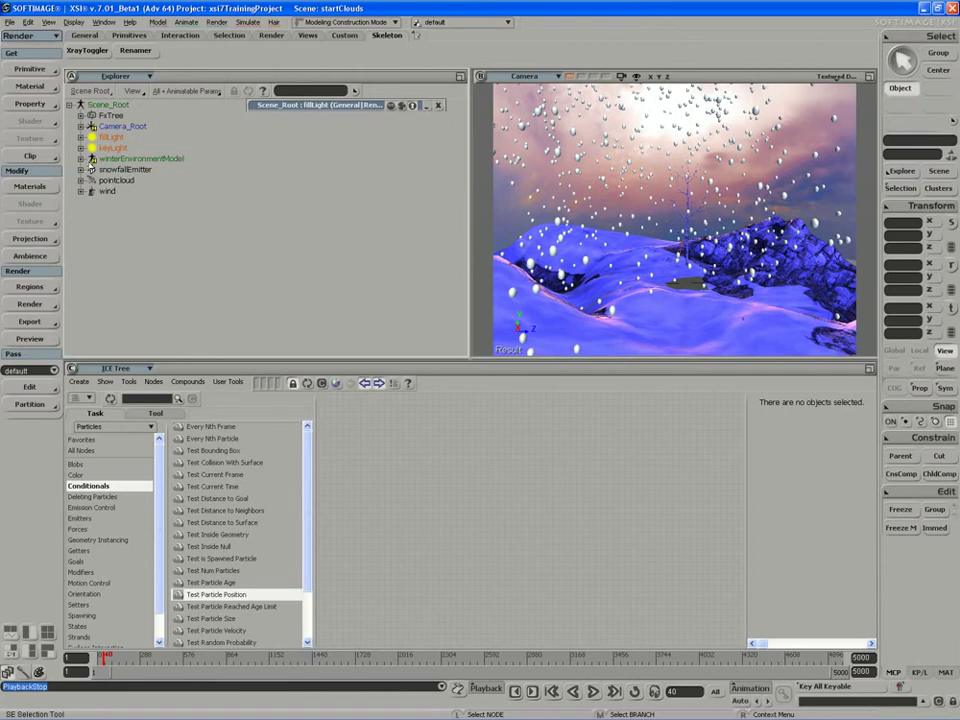
click(80, 159)
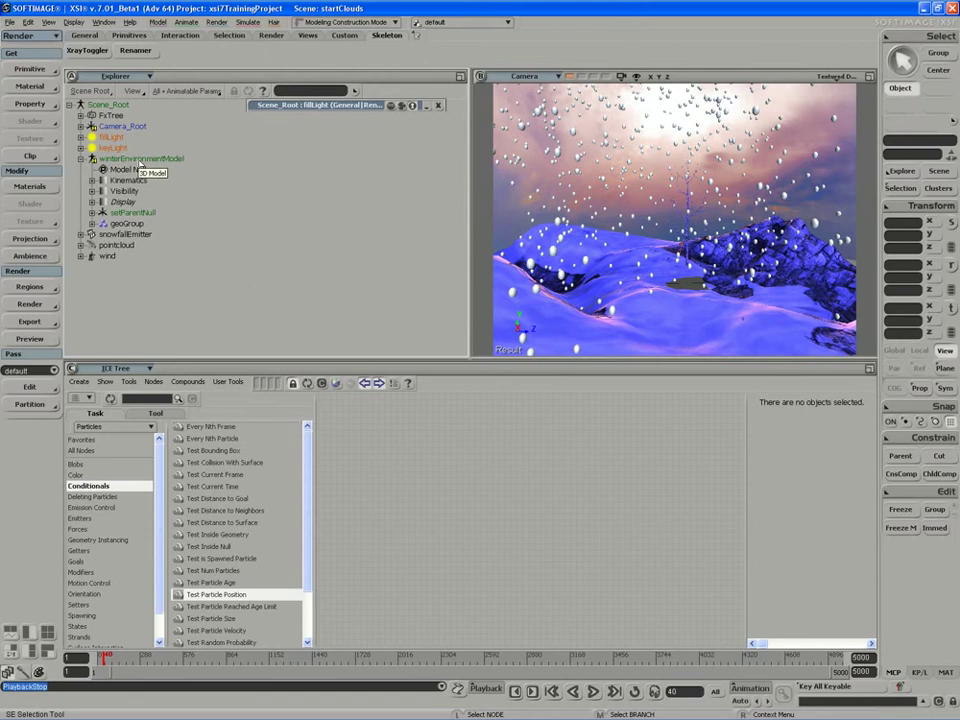
click(92, 213)
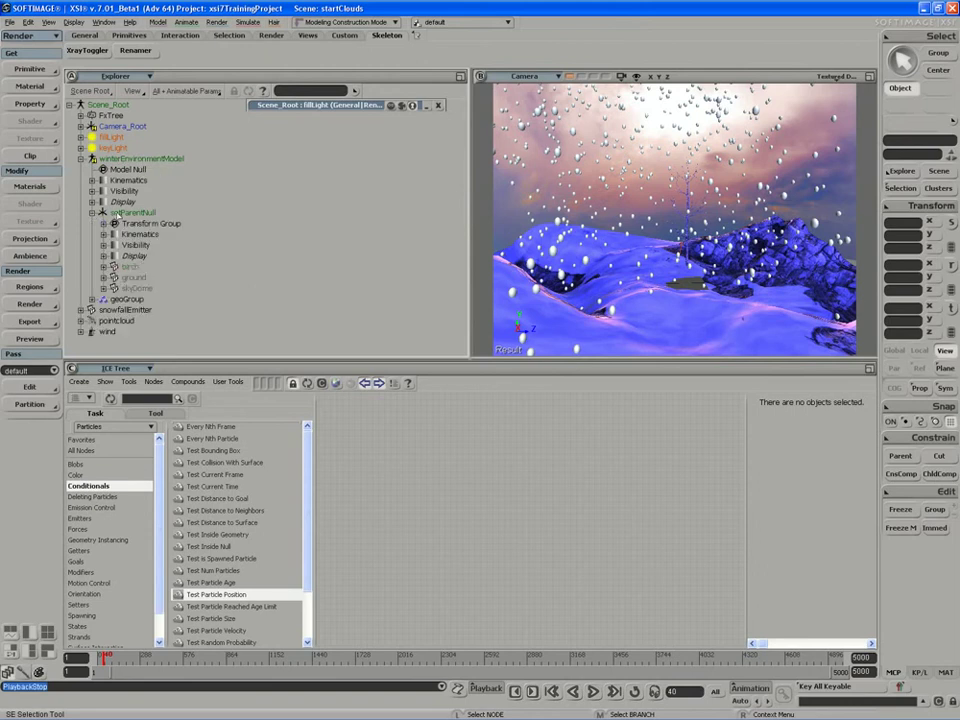
click(135, 288)
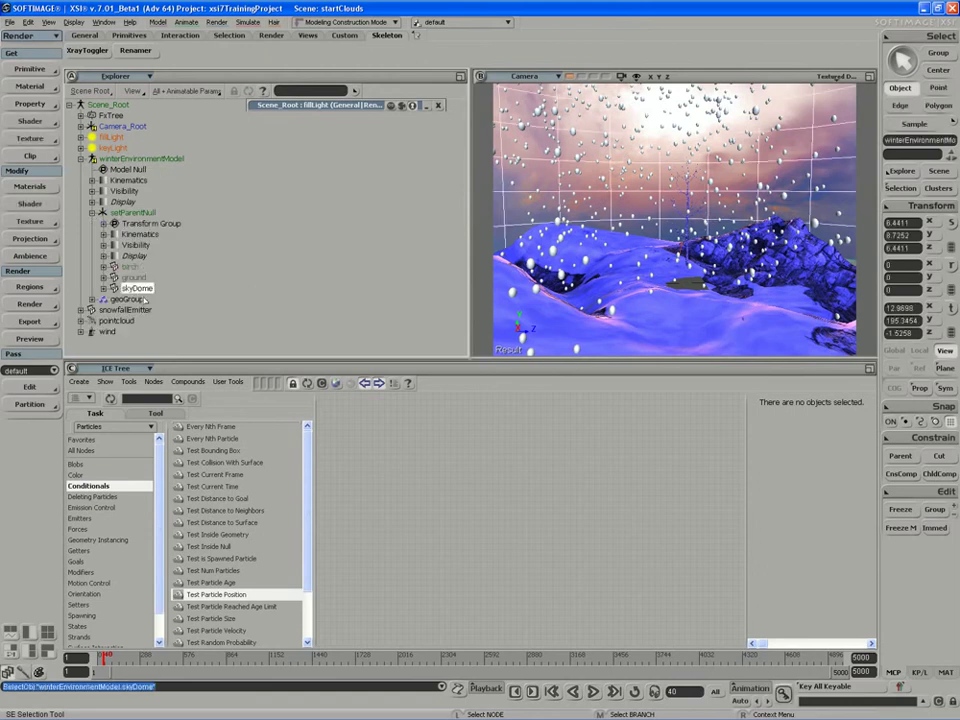
key(h)
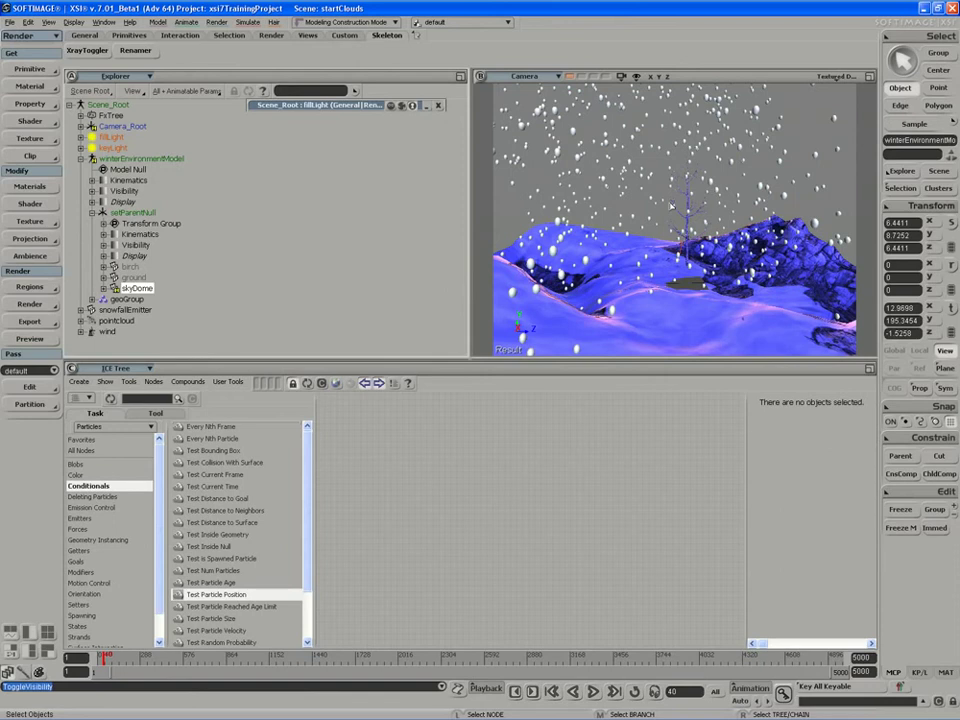
Delete the keyLight and fillLight from the scene.
click(113, 147)
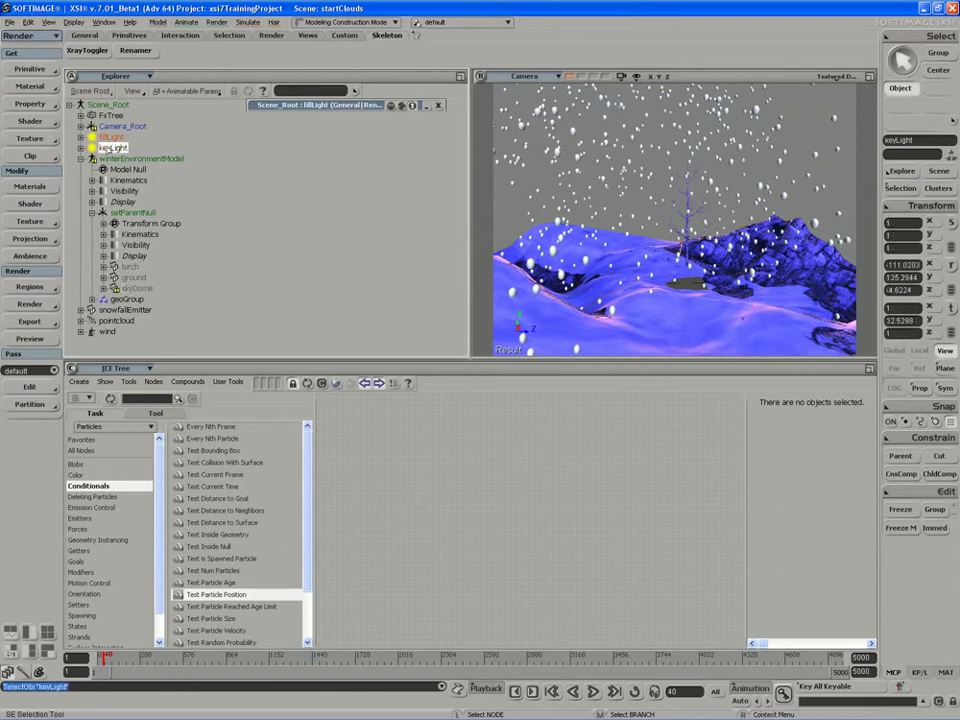
key(Delete)
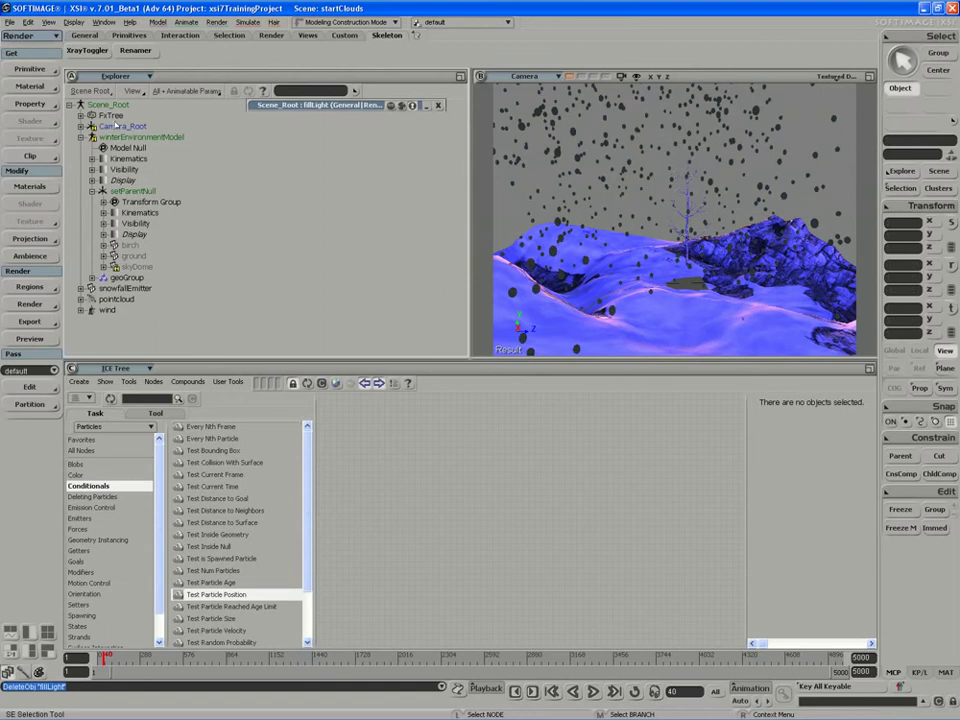
click(111, 116)
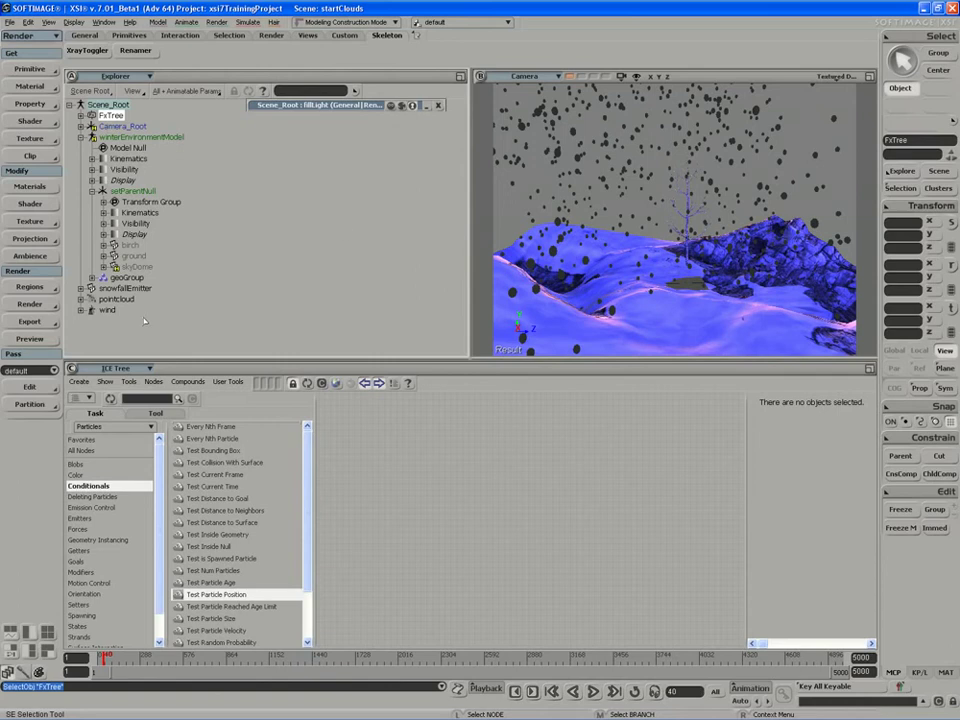
Initialize the sky shader on the default pass, with XSI_Physical_Sun as a new light constrained to the world center.
click(29, 387)
mouse_move(98, 400)
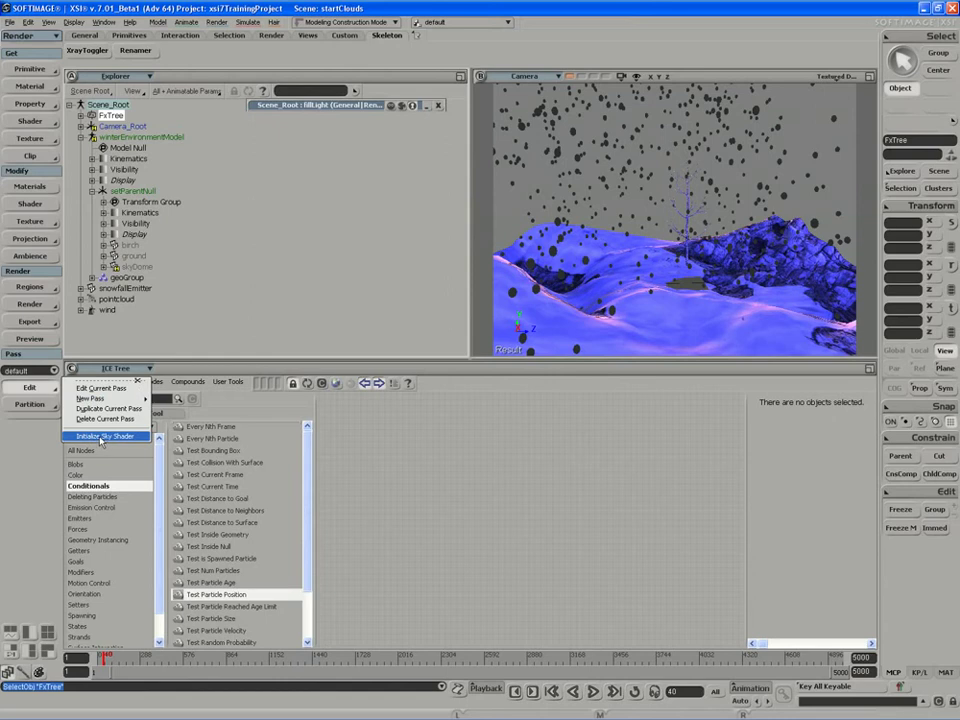
click(100, 437)
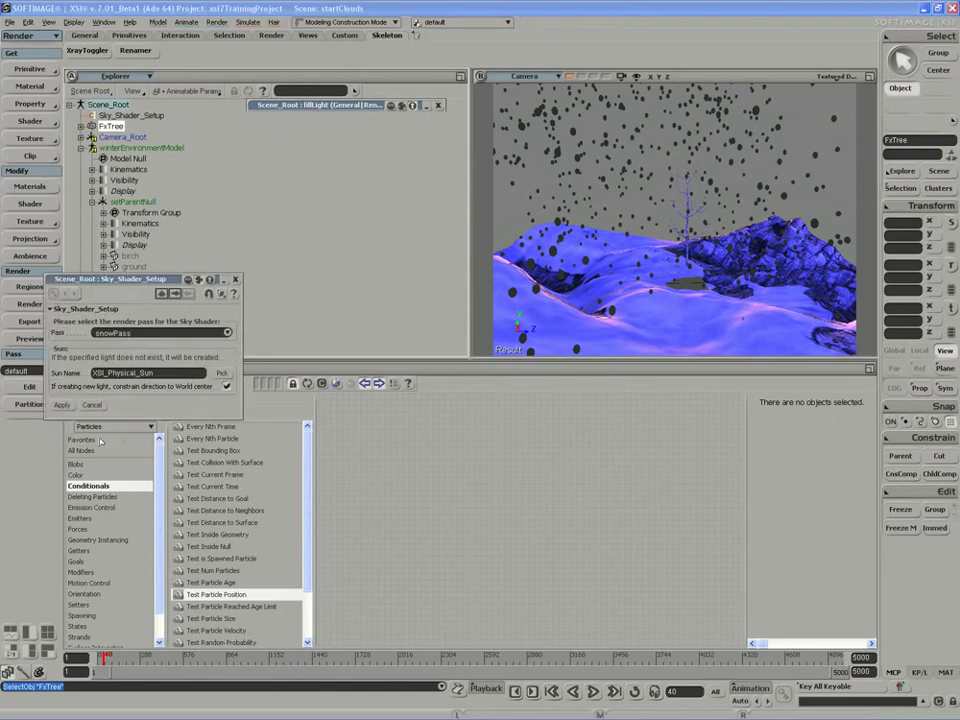
drag(120, 281, 202, 307)
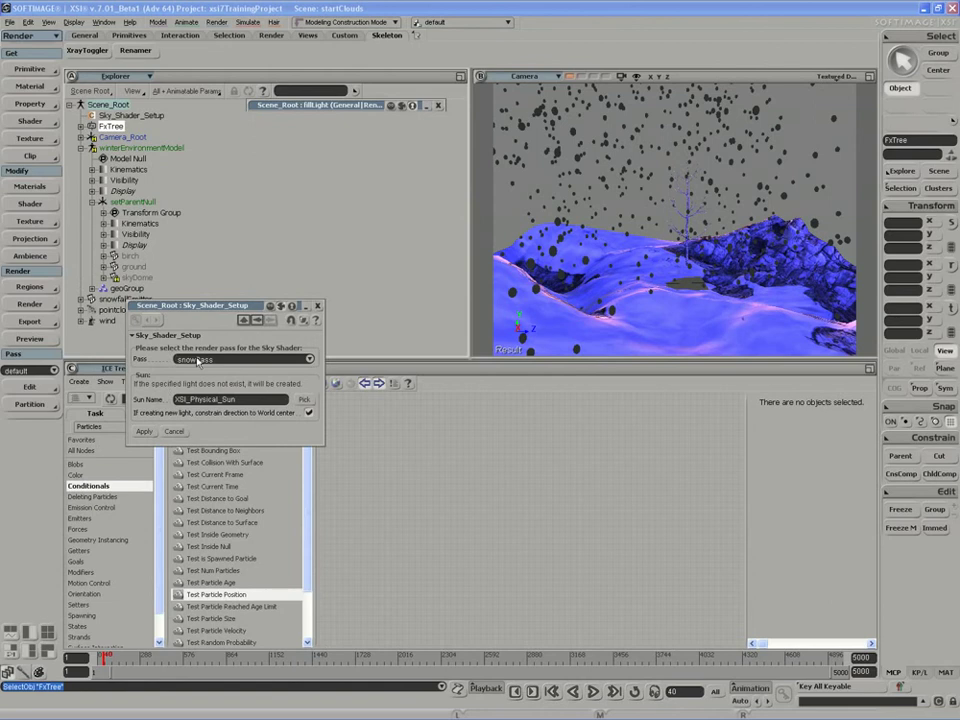
click(220, 360)
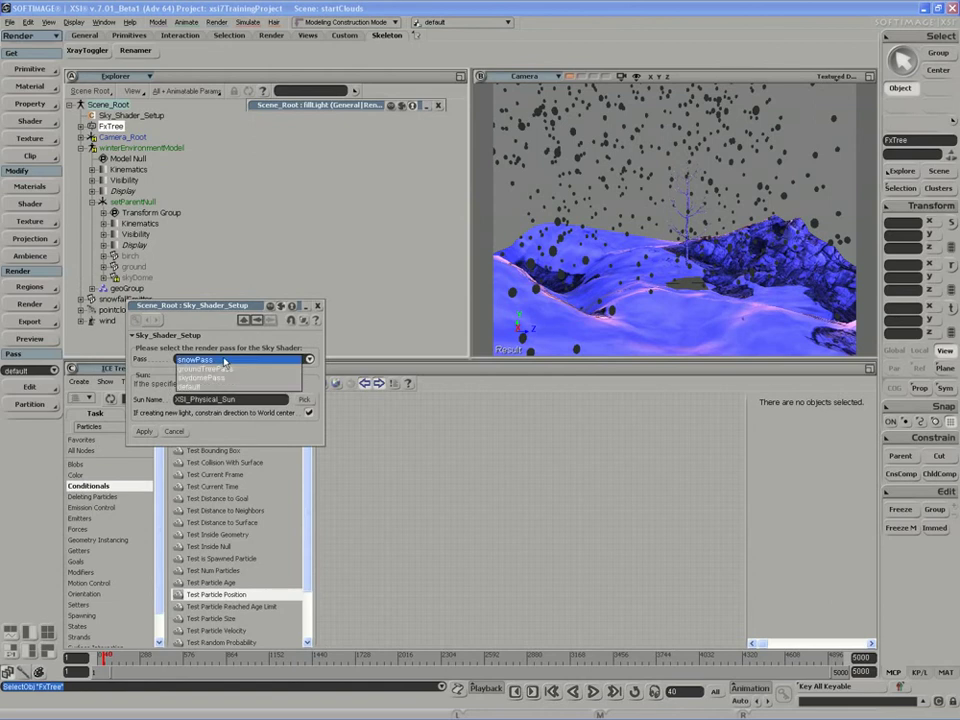
click(205, 386)
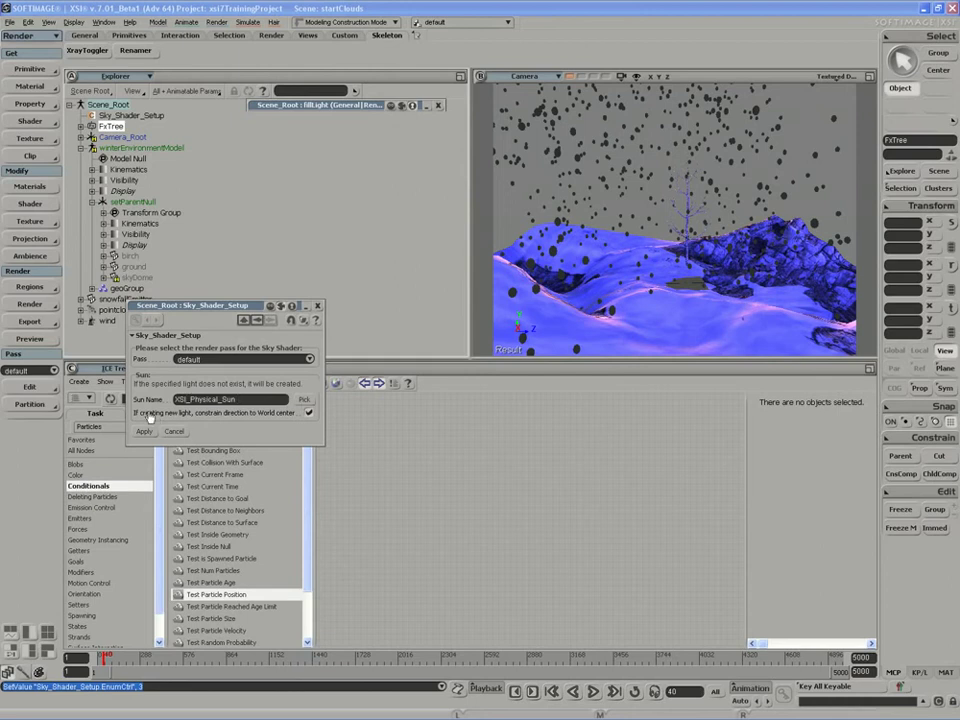
click(143, 431)
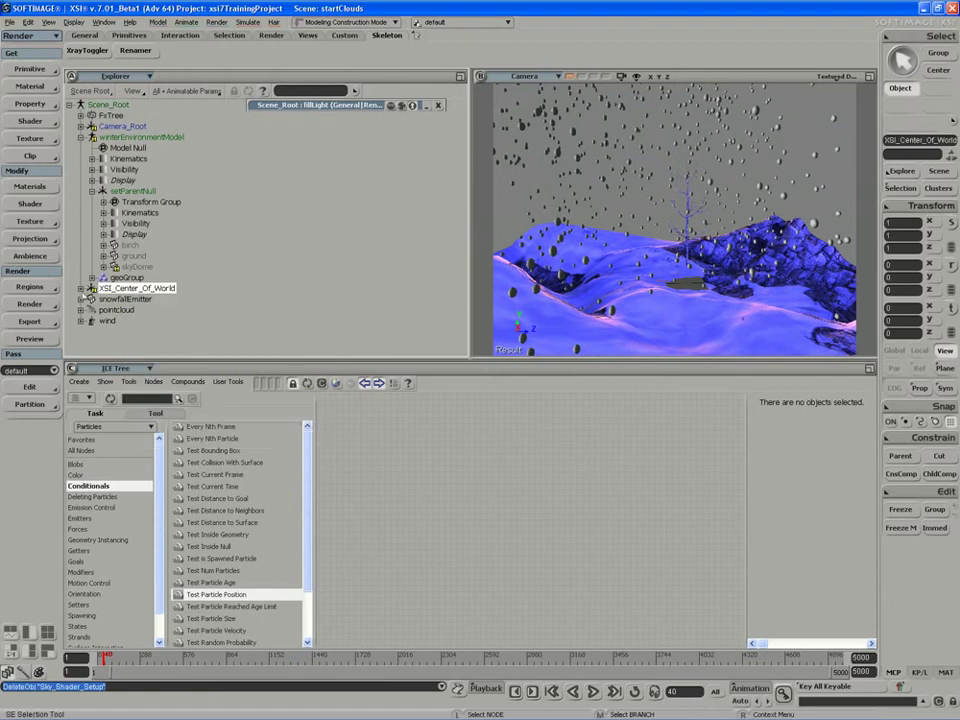
Inspect the light properties of XSI_Physical_Sun under XSI_Center_Of_World.
click(80, 288)
click(140, 342)
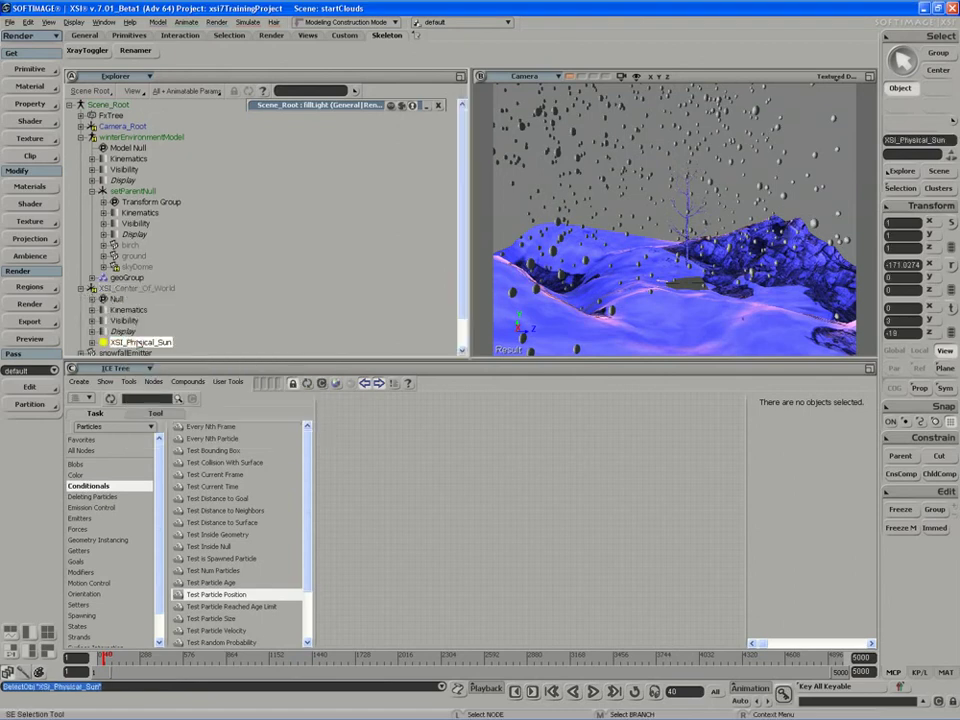
key(Return)
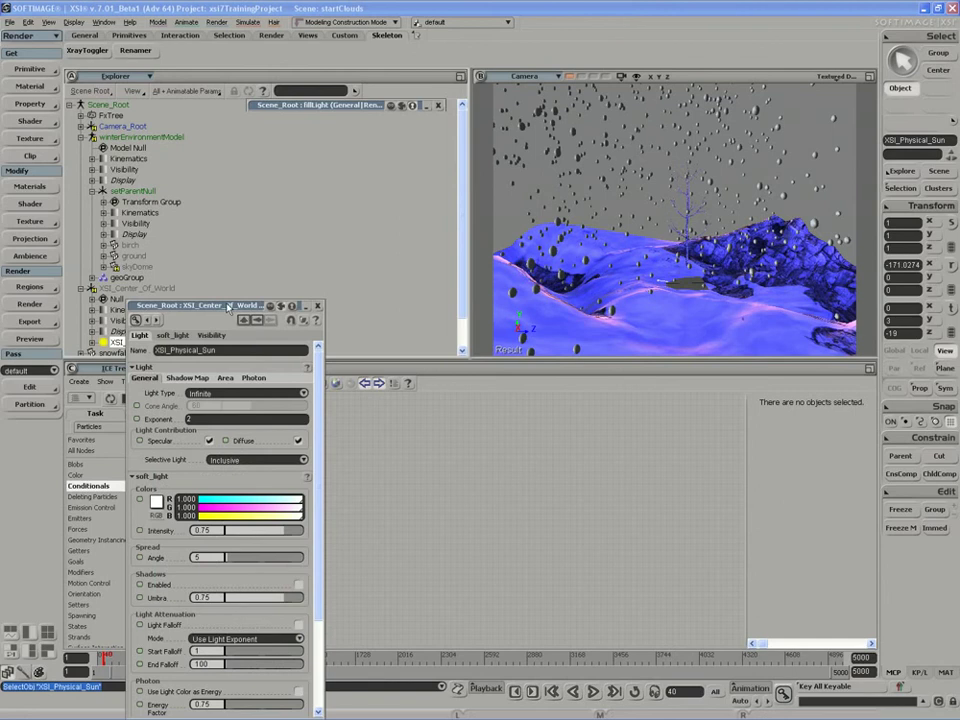
drag(255, 338, 258, 190)
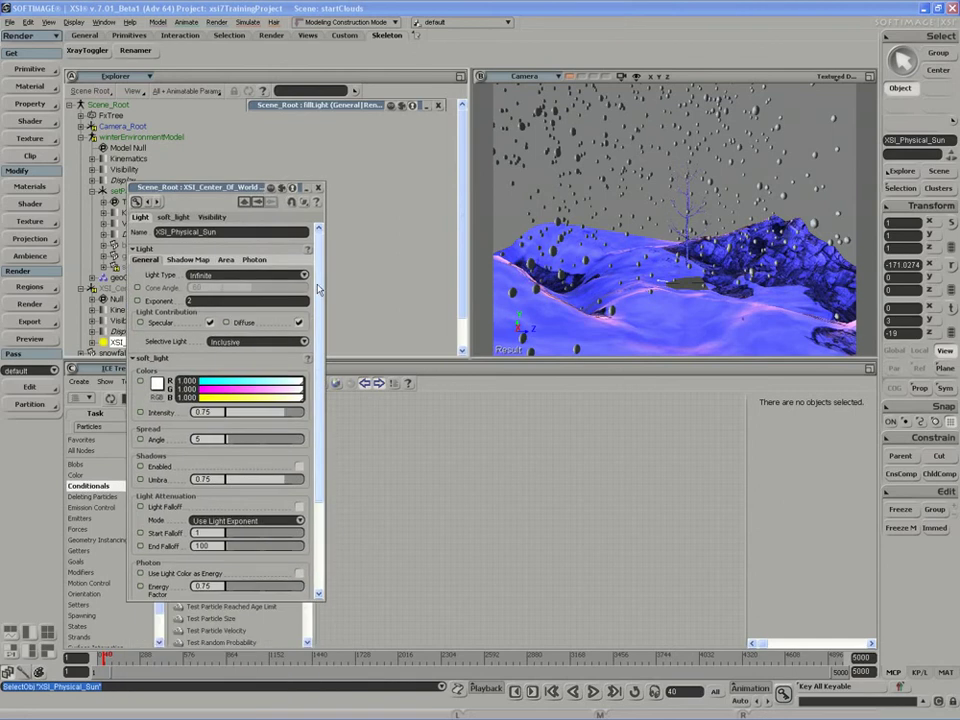
scroll(315, 372, down, 3)
scroll(315, 372, up, 3)
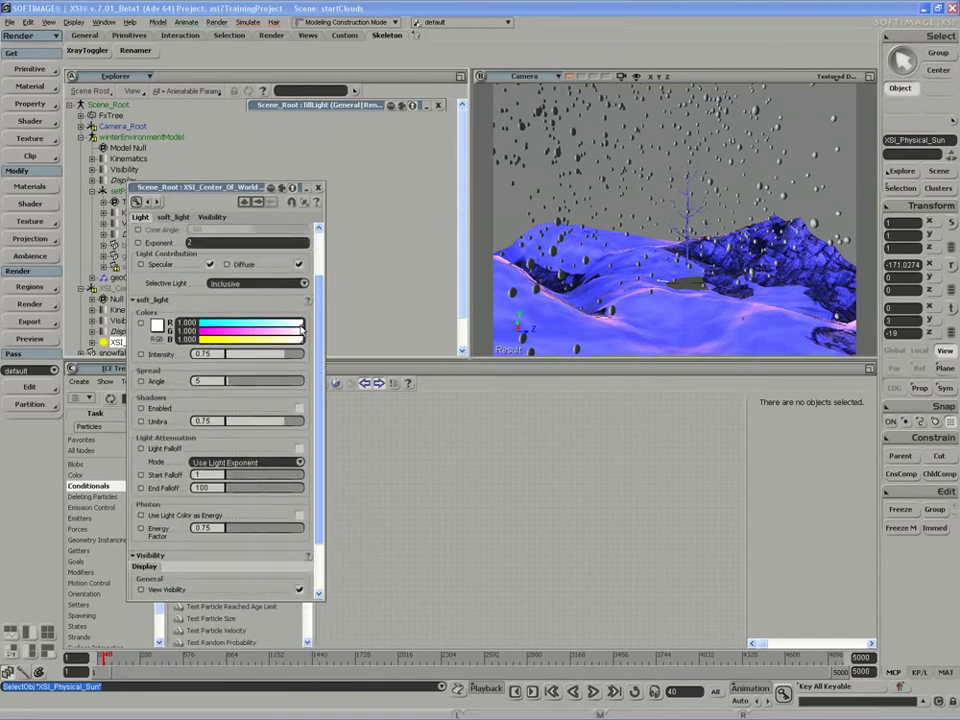
click(317, 187)
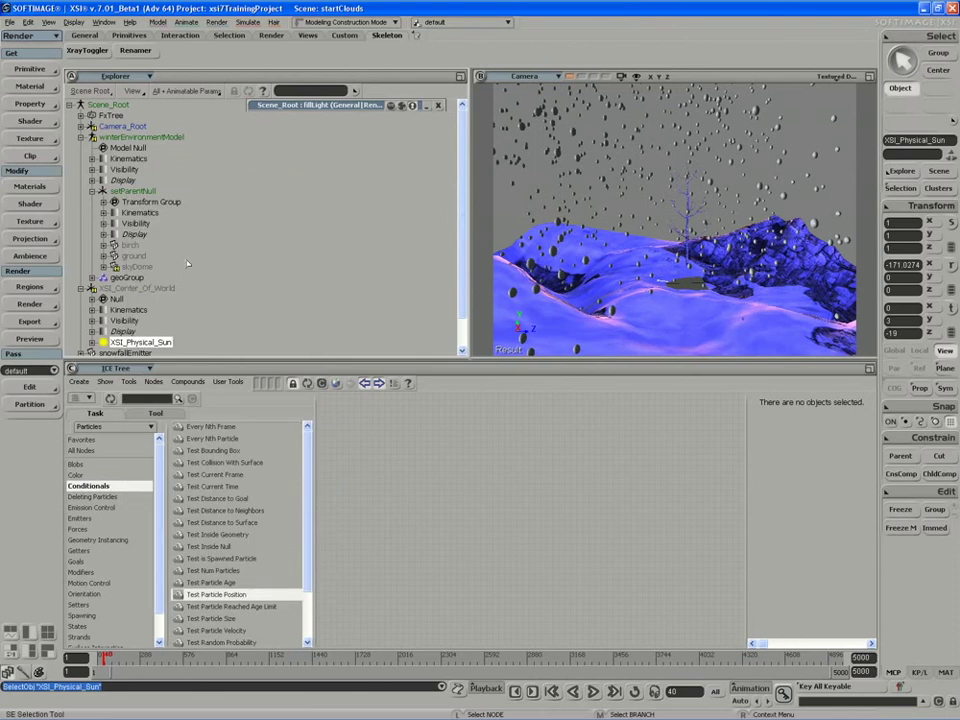
Inspect the mia_Physical_Sky environment shader among the default pass's shaders.
scroll(187, 264, down, 2)
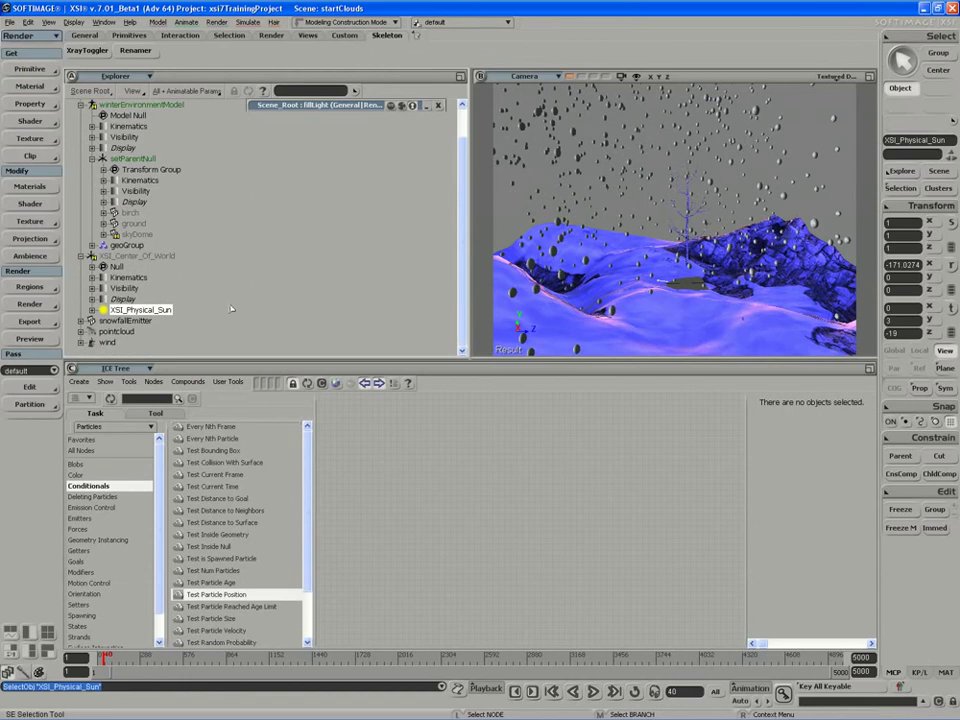
key(p)
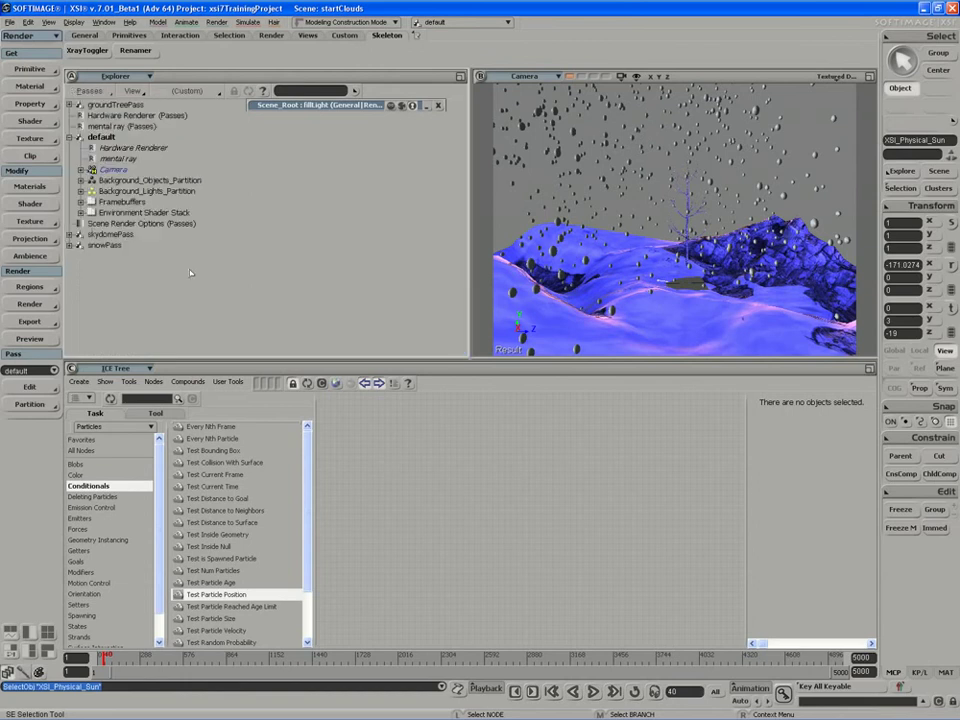
click(102, 138)
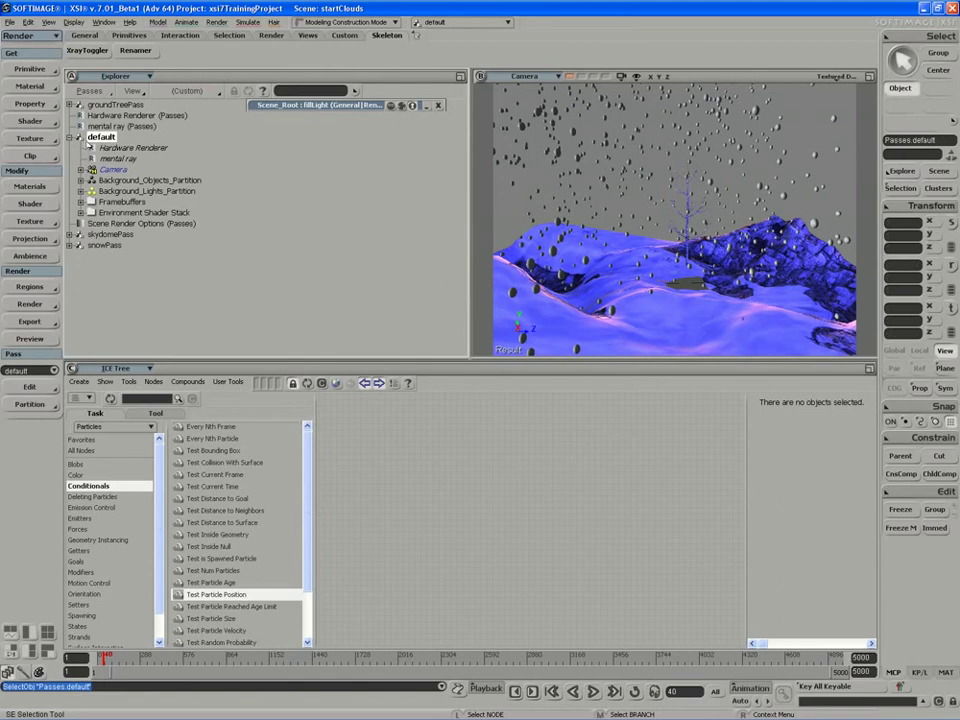
click(80, 138)
click(334, 292)
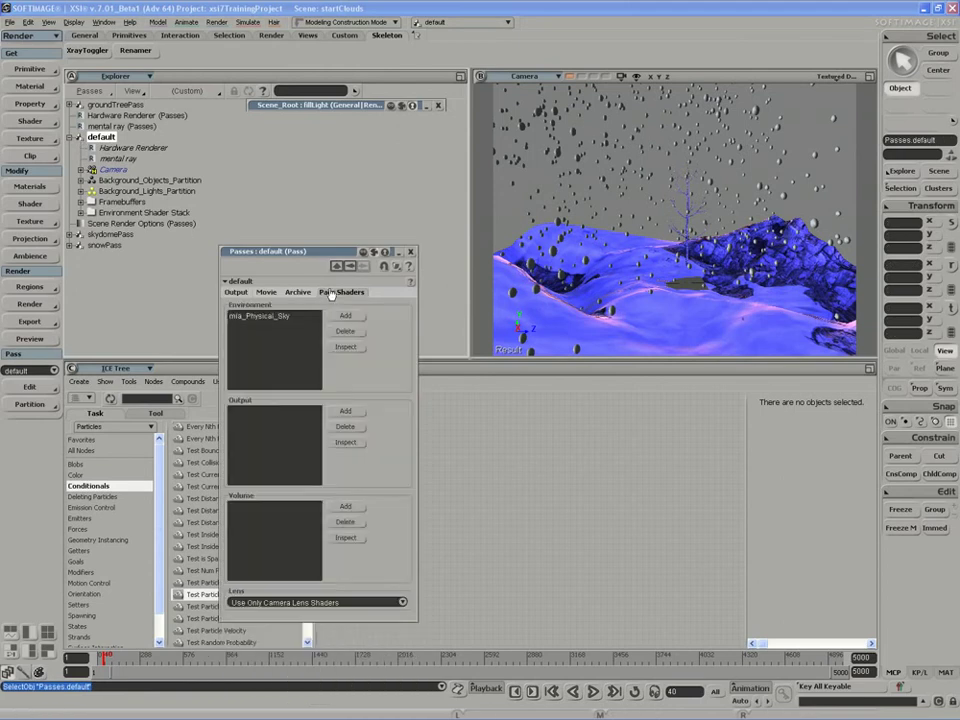
drag(323, 258, 286, 219)
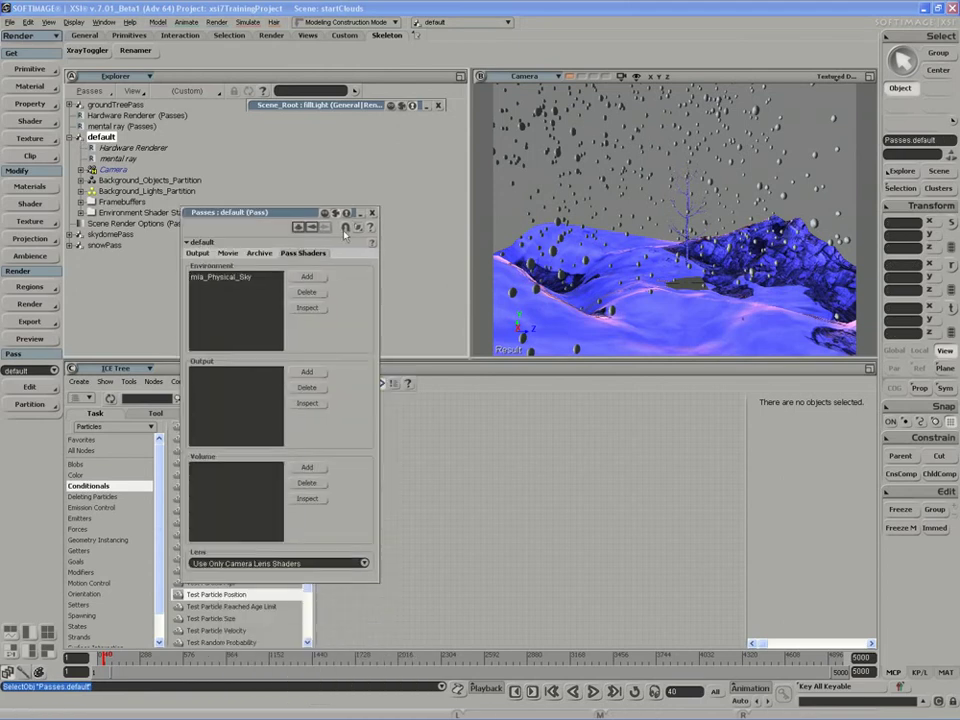
click(225, 279)
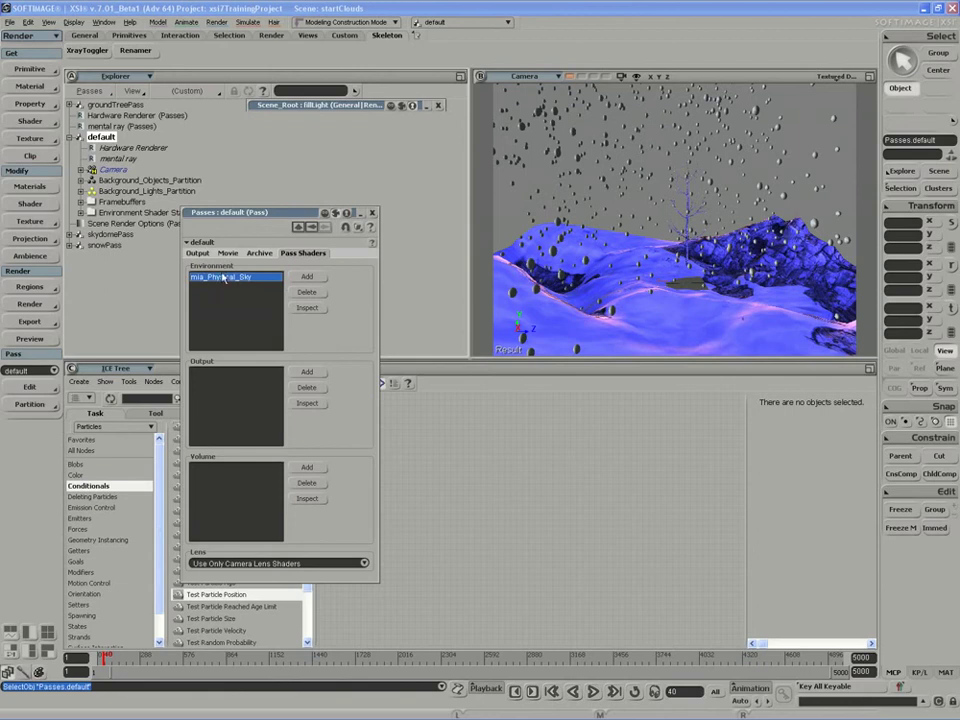
click(306, 307)
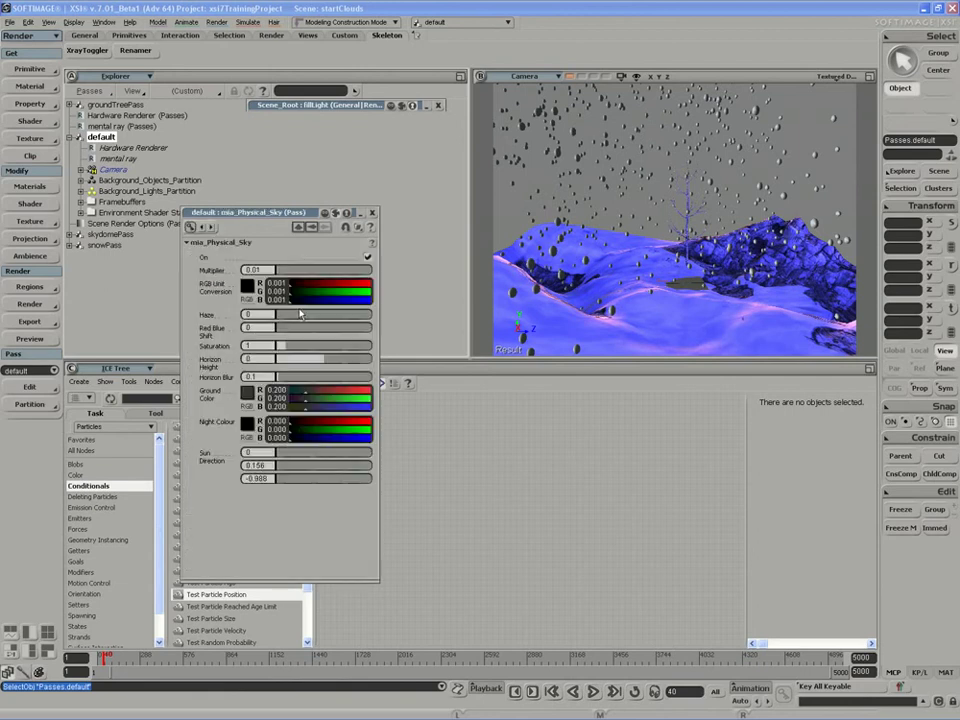
drag(303, 216, 211, 266)
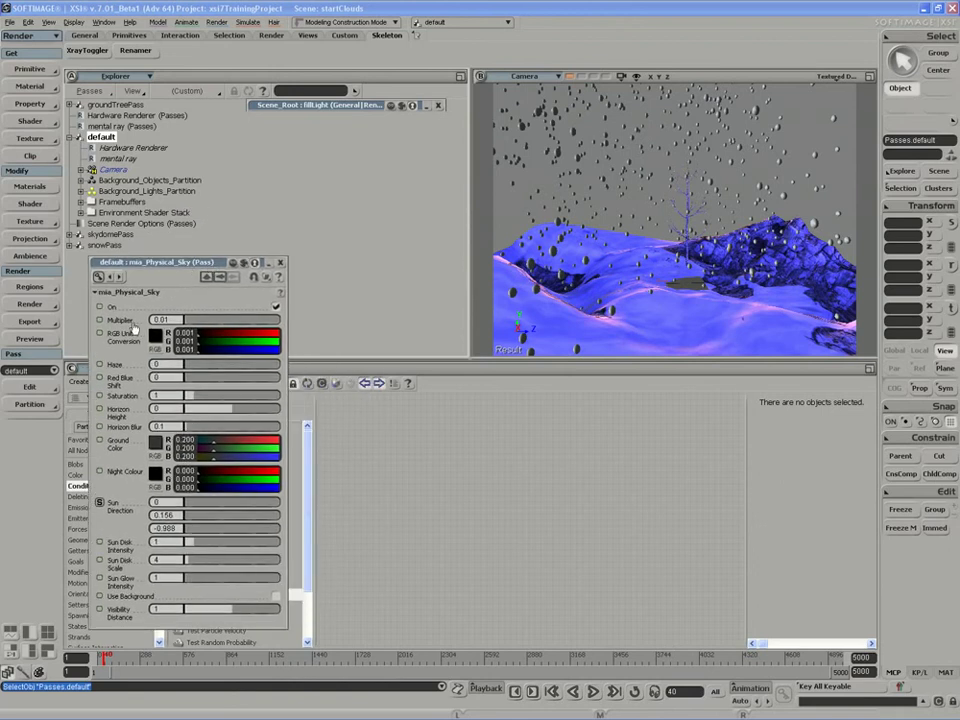
mouse_move(158, 264)
mouse_down()
mouse_move(143, 258)
mouse_move(181, 261)
mouse_move(173, 258)
mouse_up()
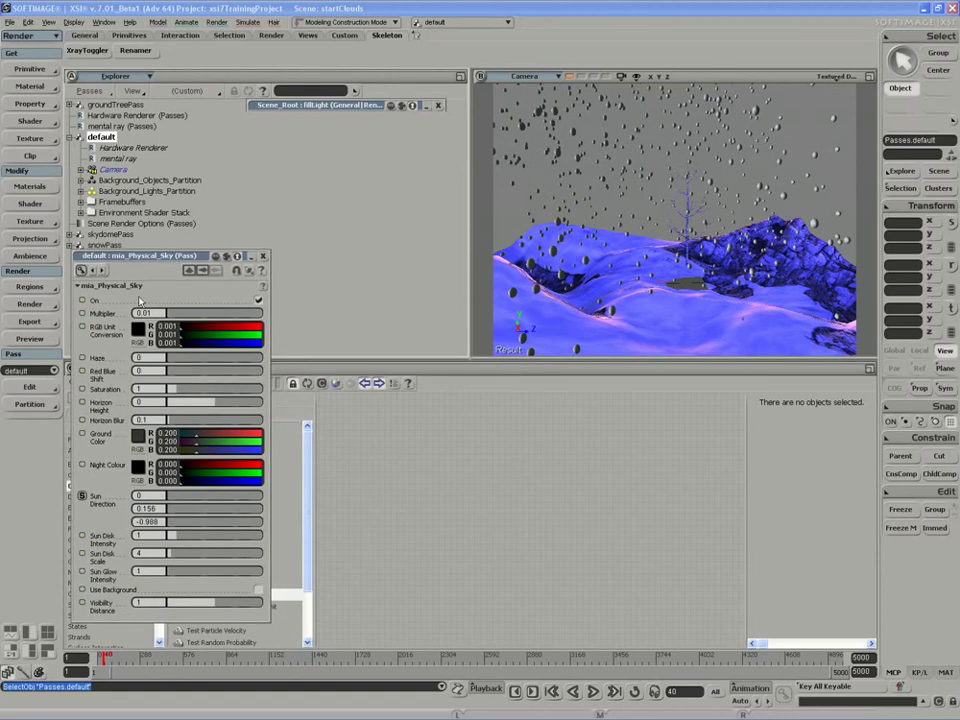
drag(147, 257, 141, 257)
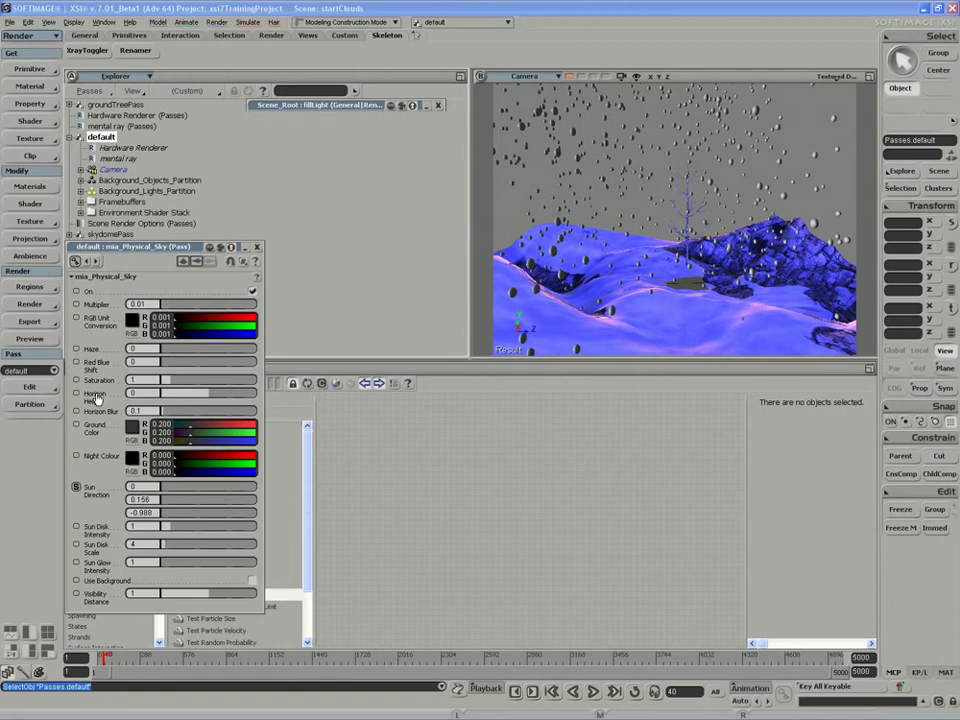
Set the Horizon Height of the mia_Physical_Sky shader to -3 and close its properties.
drag(130, 393, 143, 393)
text(-3)
key(Return)
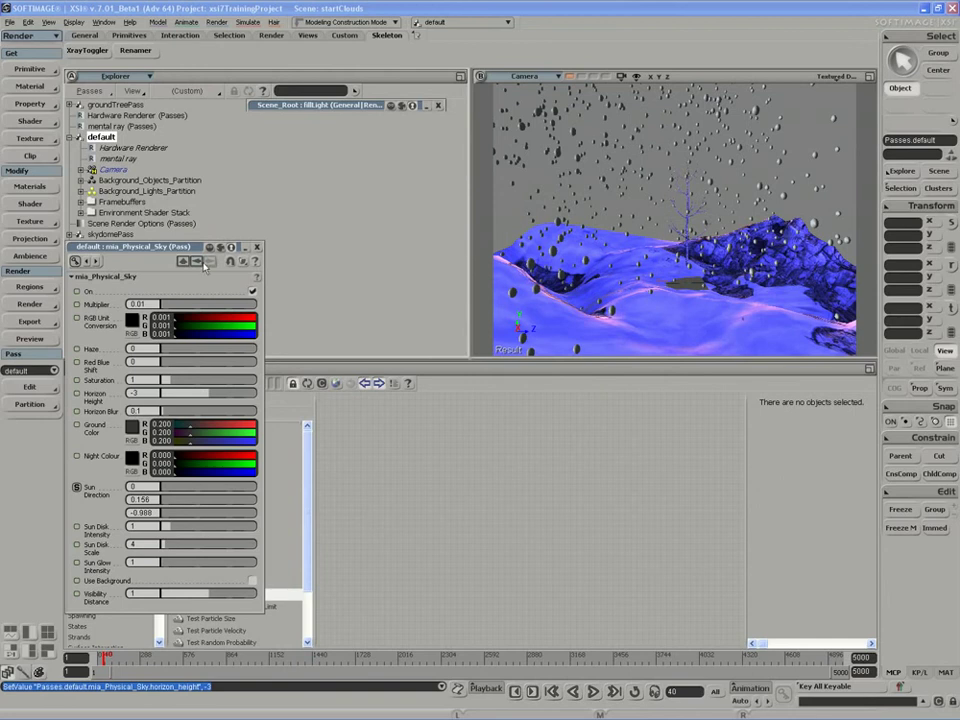
drag(150, 246, 170, 258)
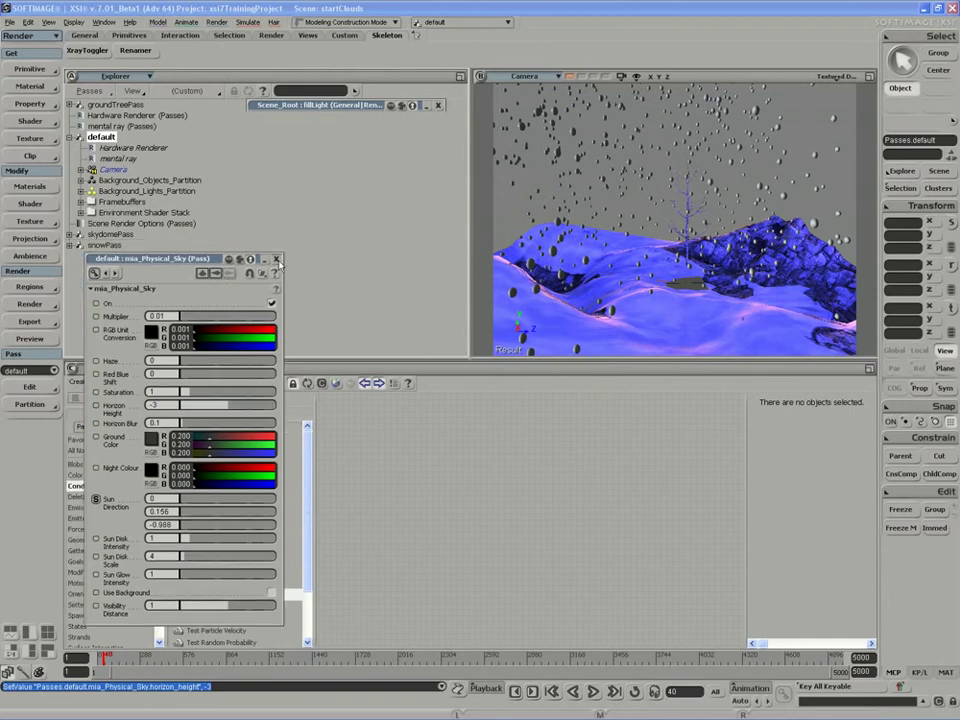
click(277, 259)
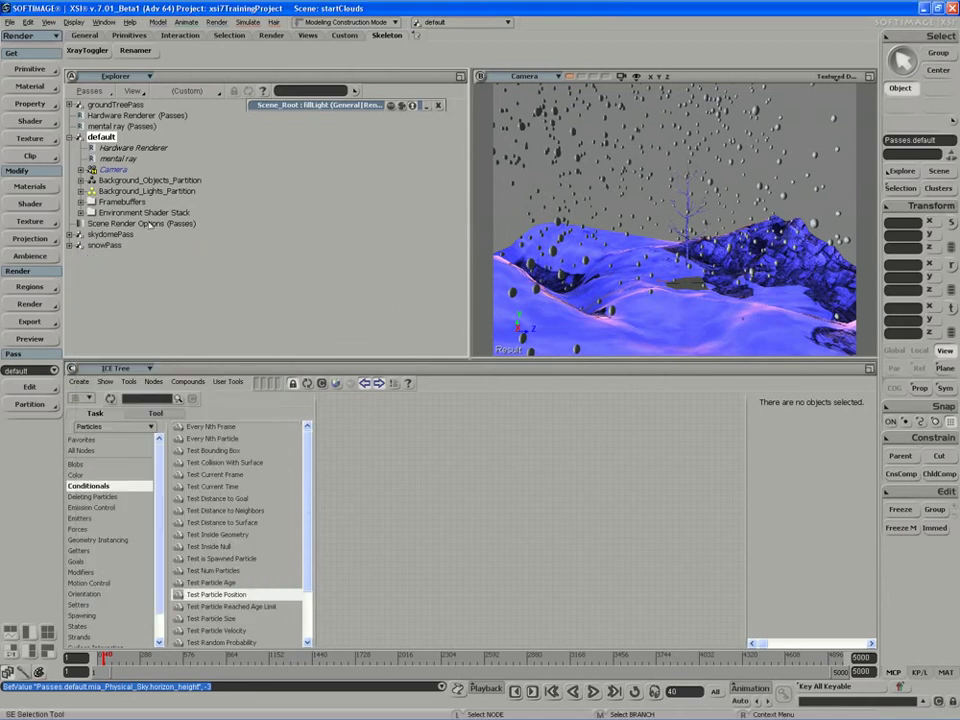
Show the render tree of XSI_Physical_Sun from the default pass's Background_Lights_Partition in place of the ICE Tree, spreading its nodes apart.
click(80, 191)
click(140, 202)
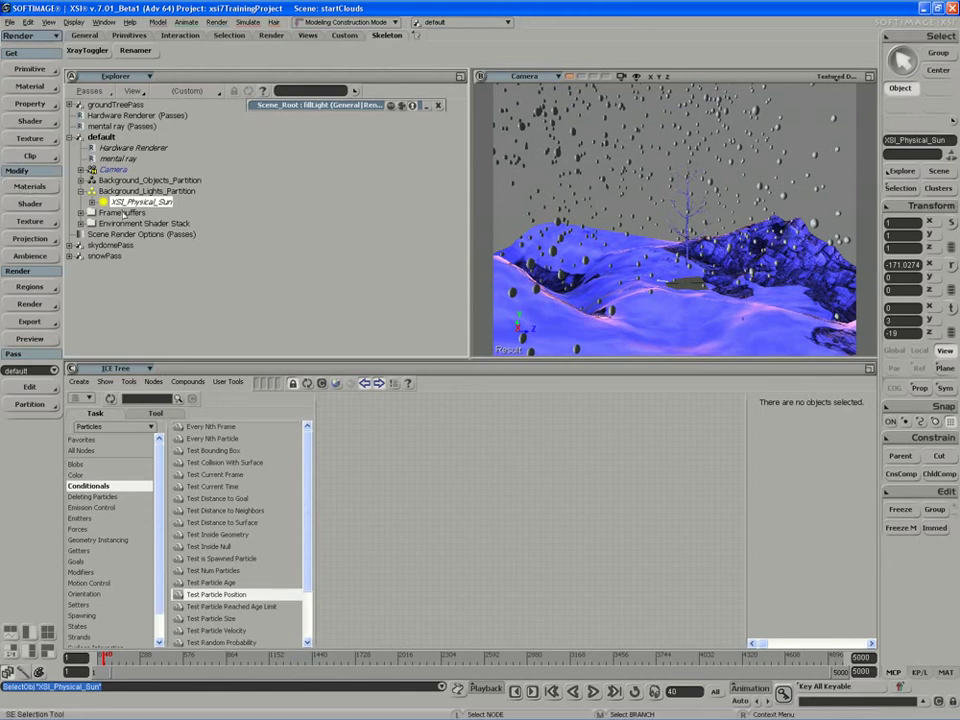
click(115, 76)
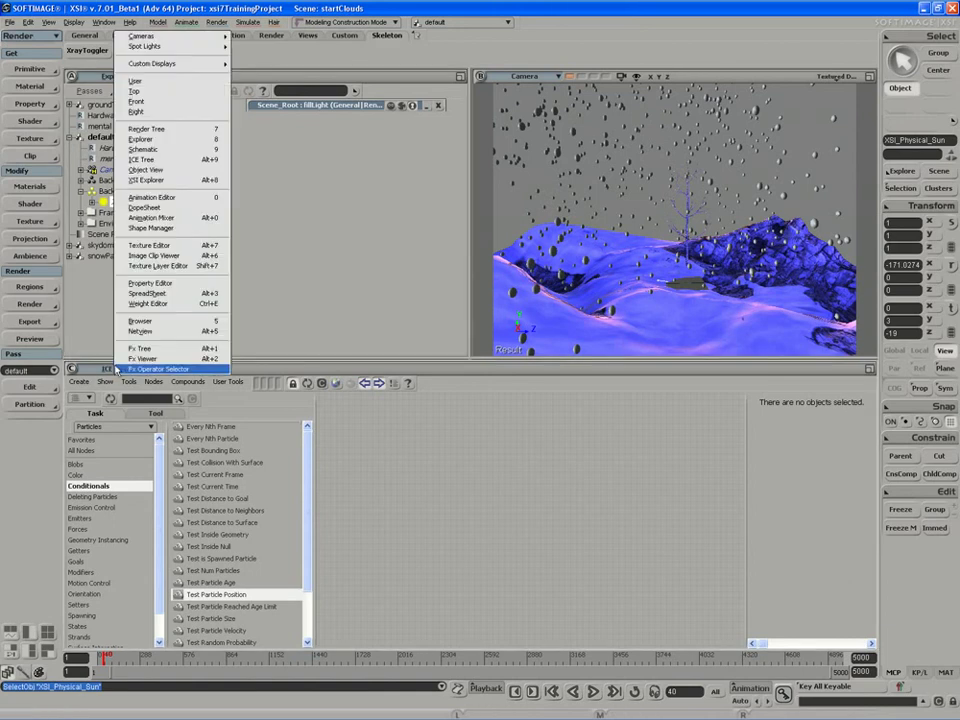
click(140, 129)
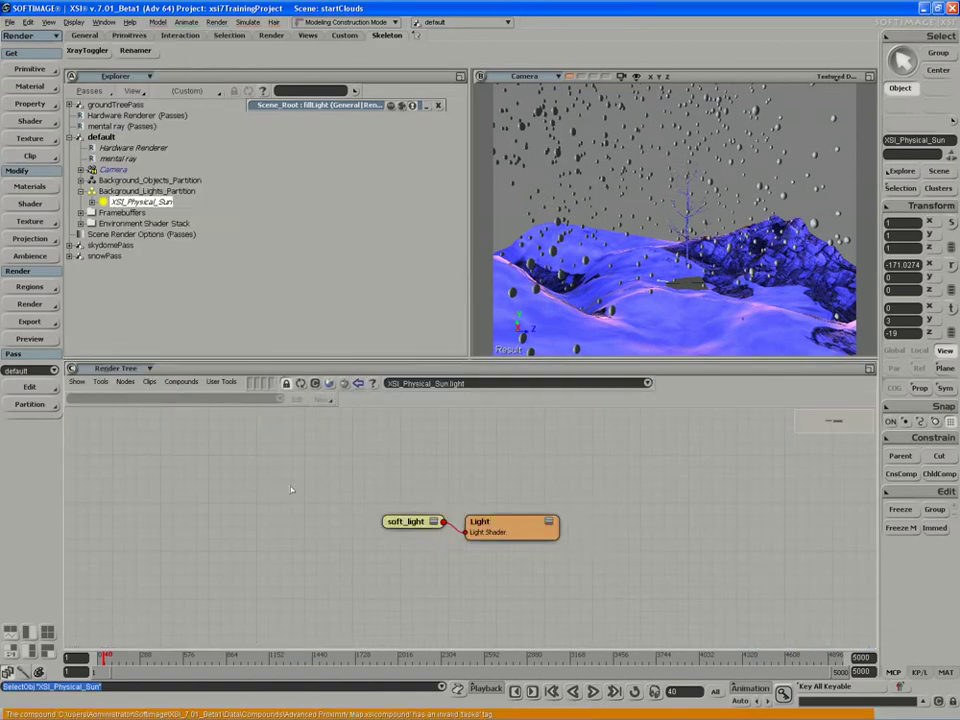
drag(527, 543, 557, 539)
drag(407, 522, 379, 519)
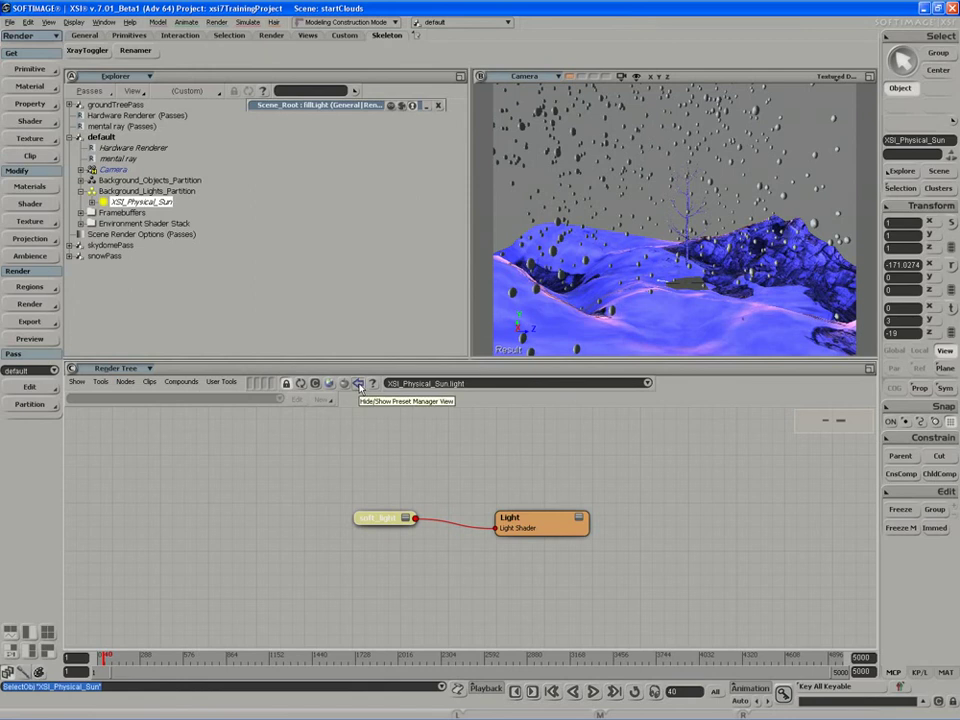
Add a Physical Sun light shader to the render tree and connect it to the Light node's Light Shader input.
click(358, 386)
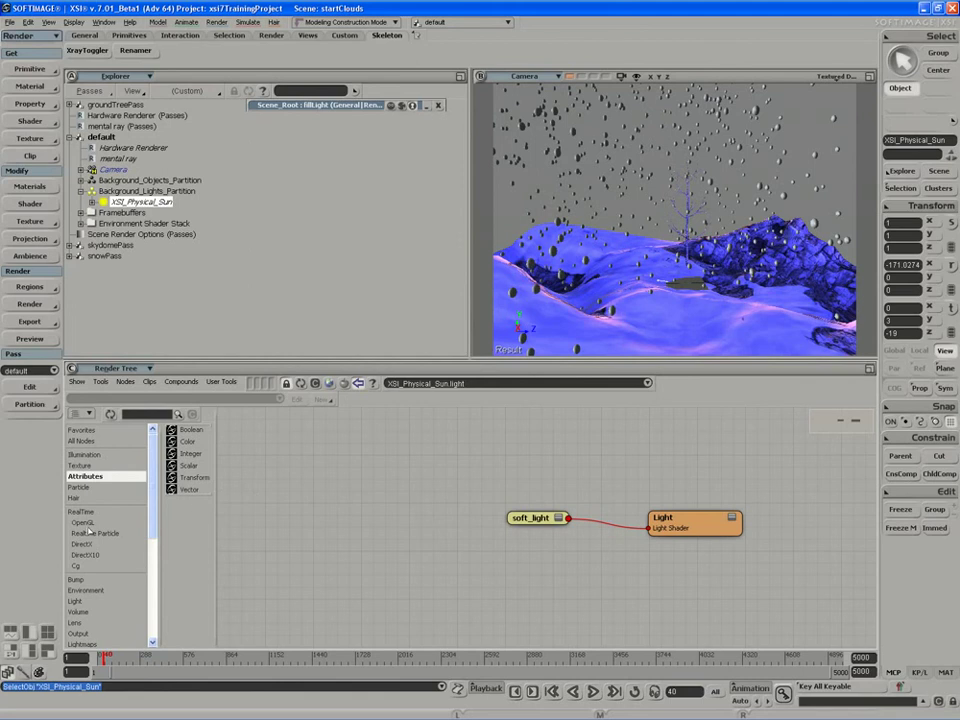
click(78, 601)
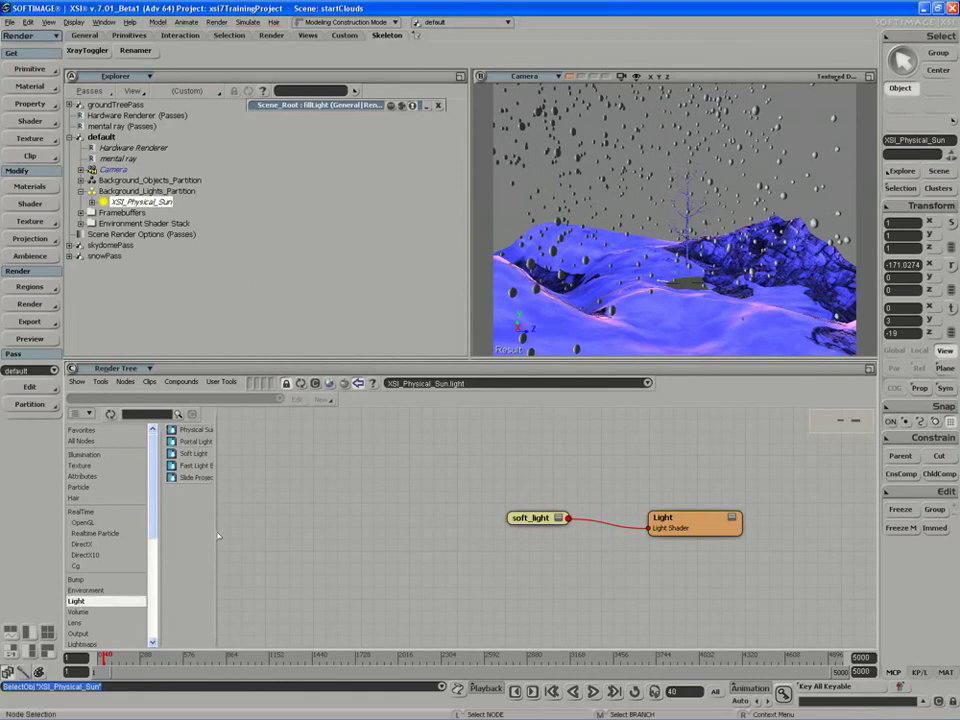
drag(217, 530, 285, 530)
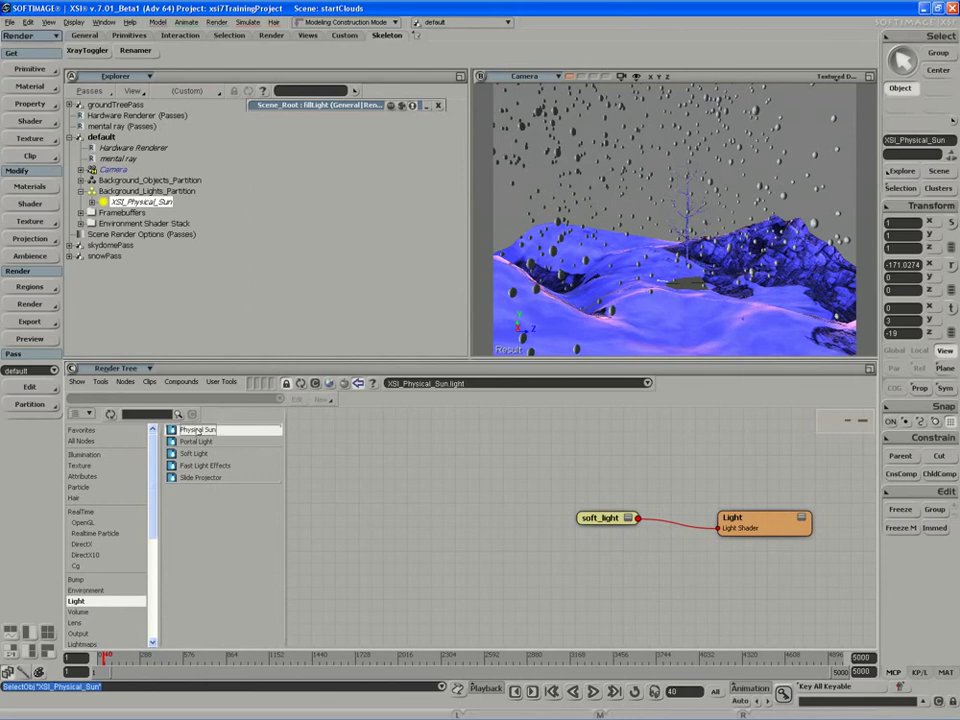
drag(196, 429, 597, 566)
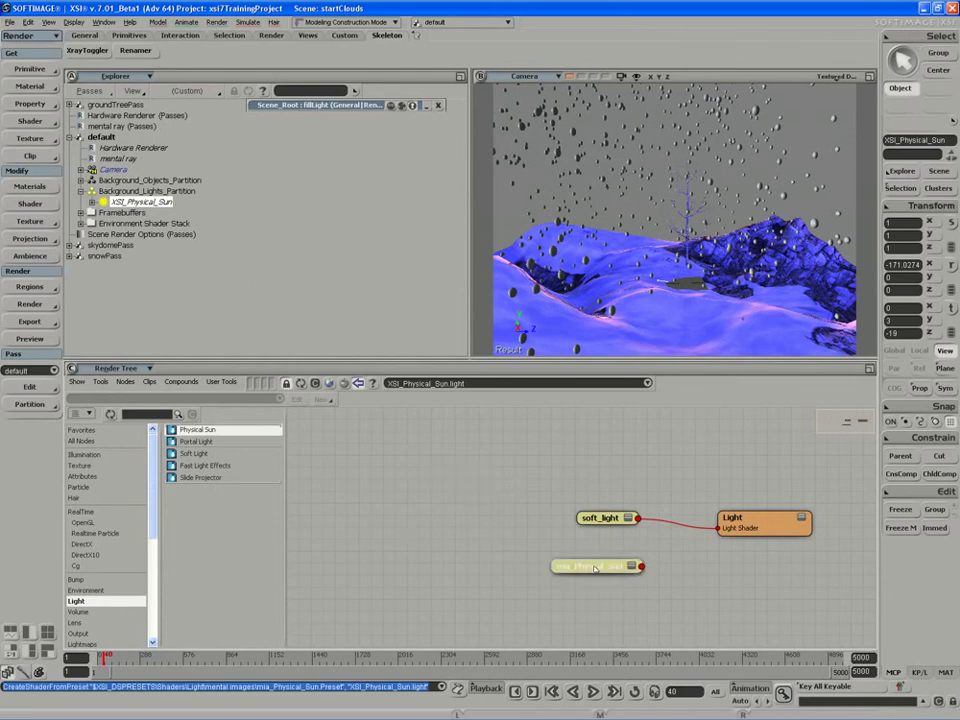
drag(609, 520, 574, 519)
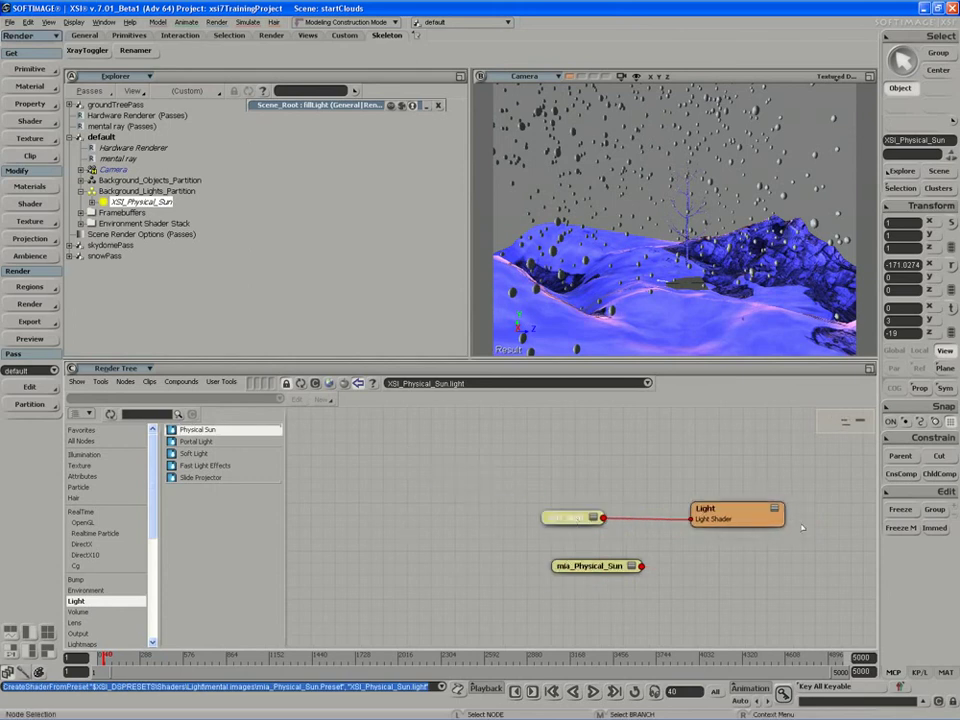
mouse_move(642, 566)
mouse_down()
mouse_move(700, 520)
mouse_move(698, 497)
mouse_up()
click(705, 494)
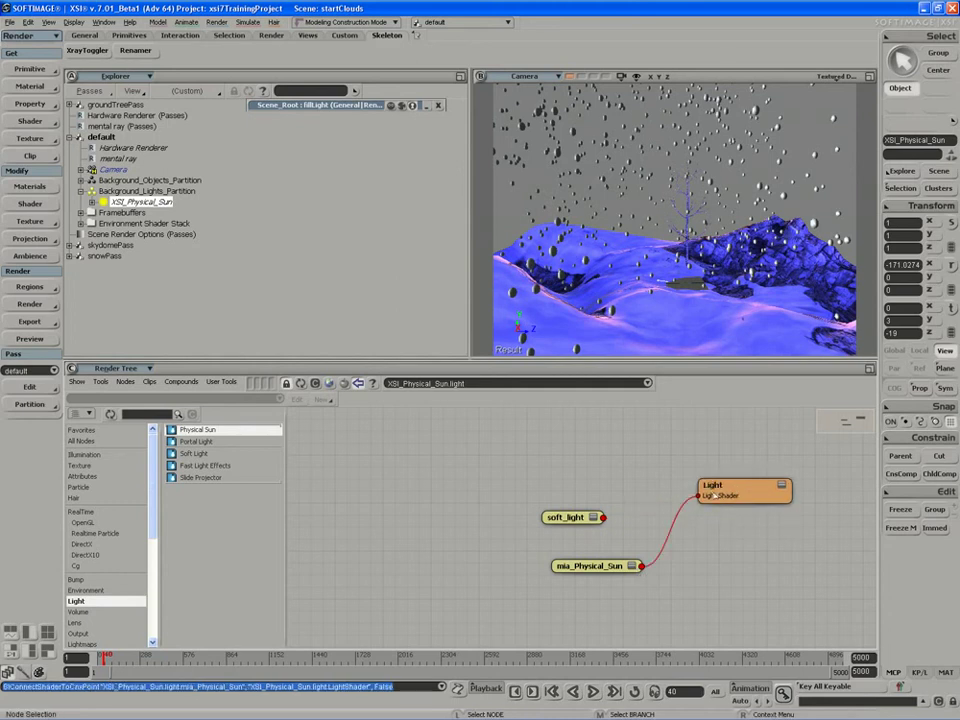
Inspect the disconnected soft_light shader and delete it from the render tree.
drag(550, 520, 538, 518)
double_click(560, 515)
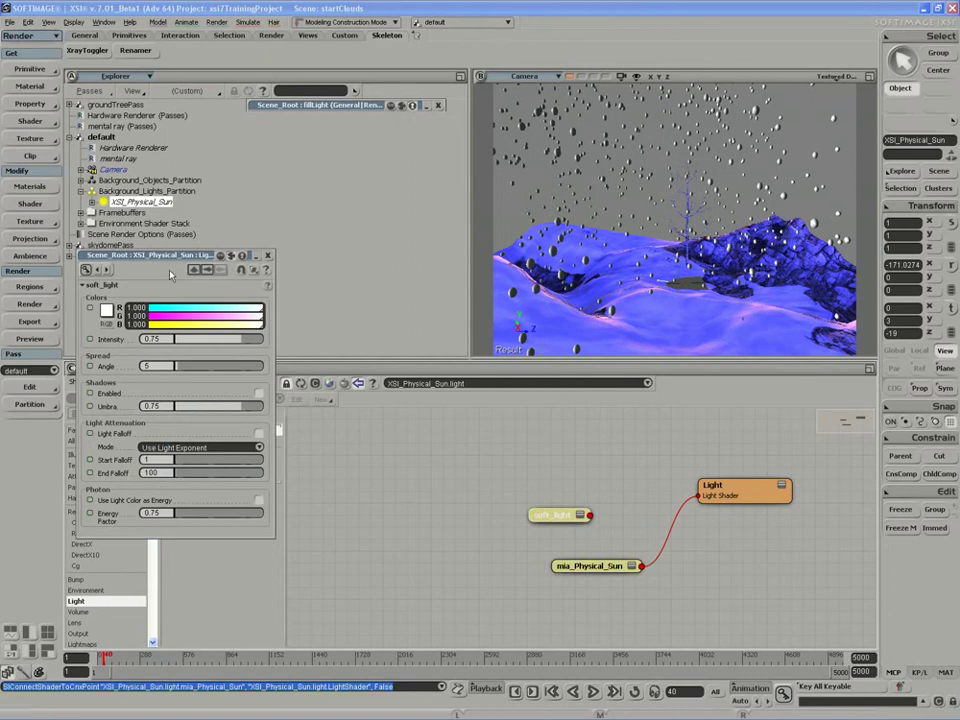
drag(200, 255, 212, 235)
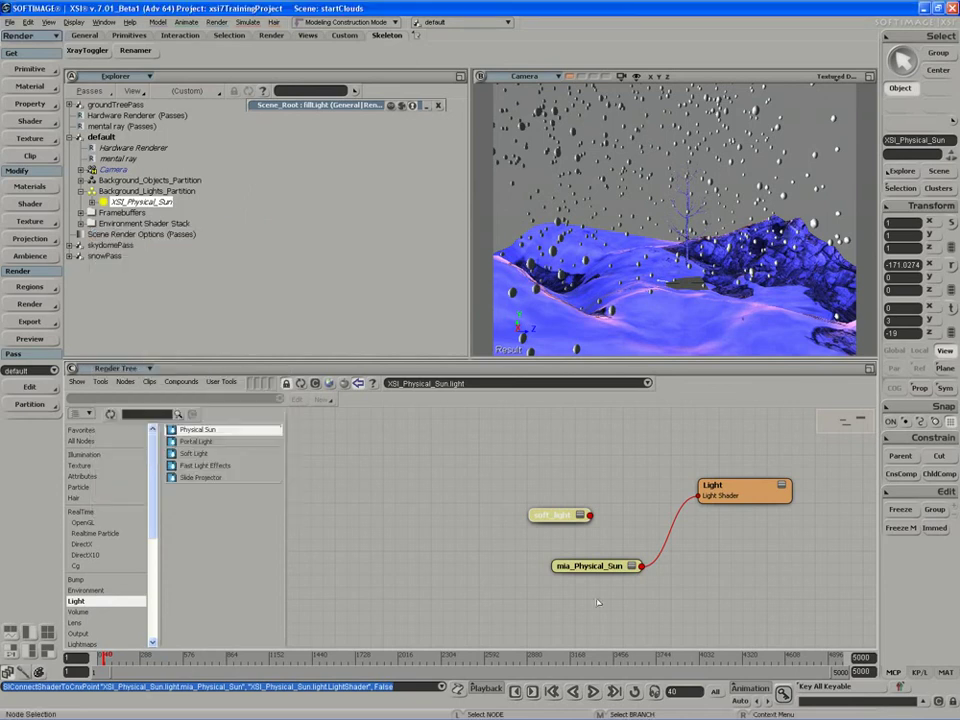
key(Delete)
Inspect the mia_Physical_Sun shader's parameters and place the Light node level with it.
double_click(588, 566)
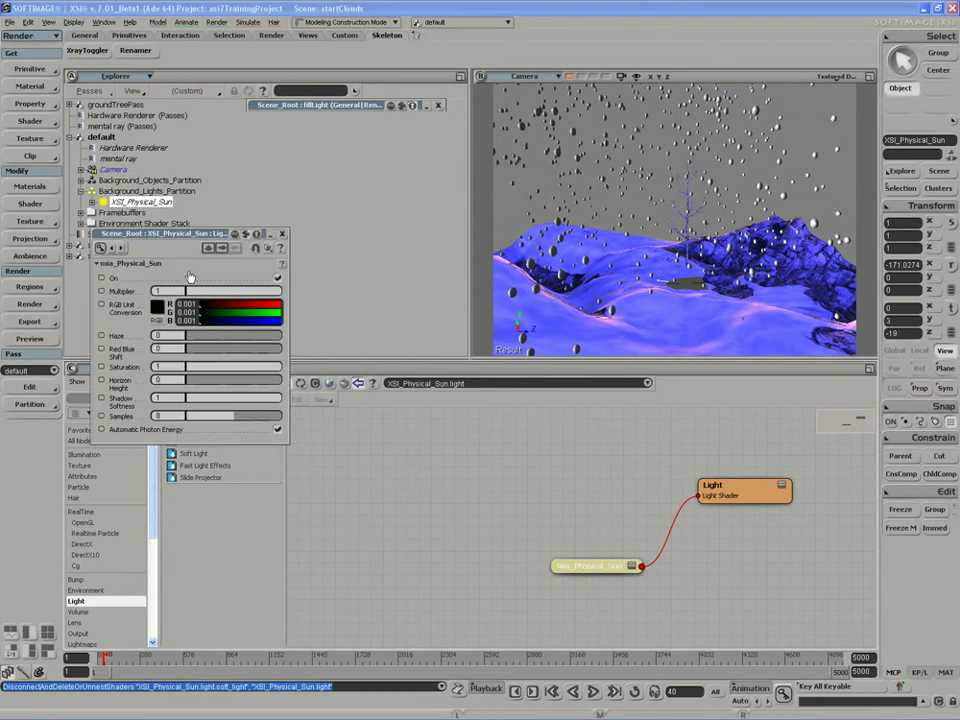
click(283, 236)
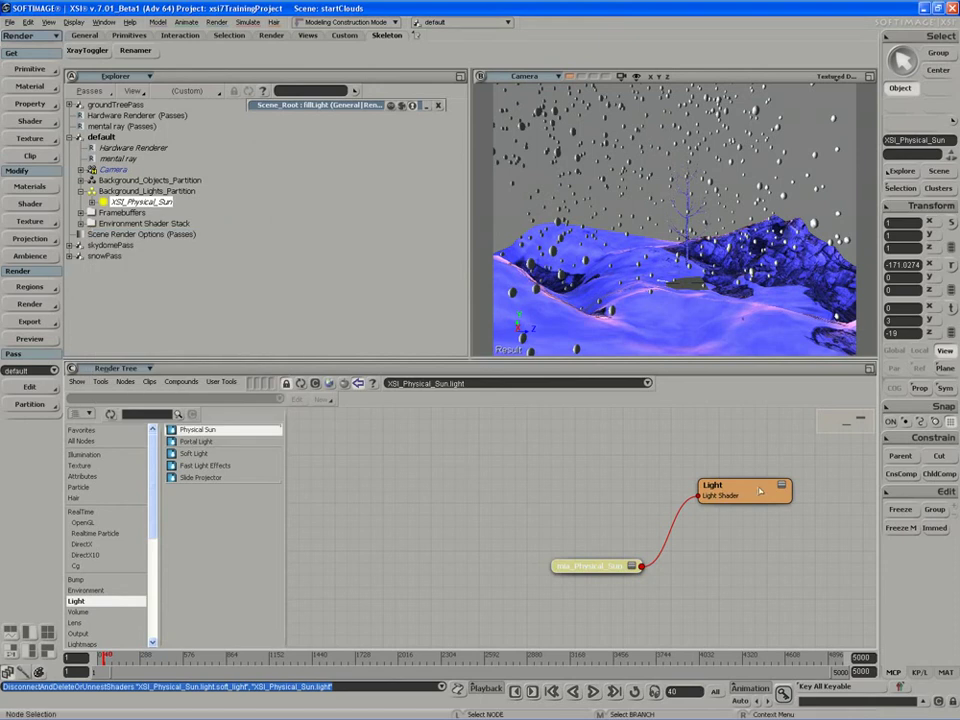
drag(760, 490, 743, 556)
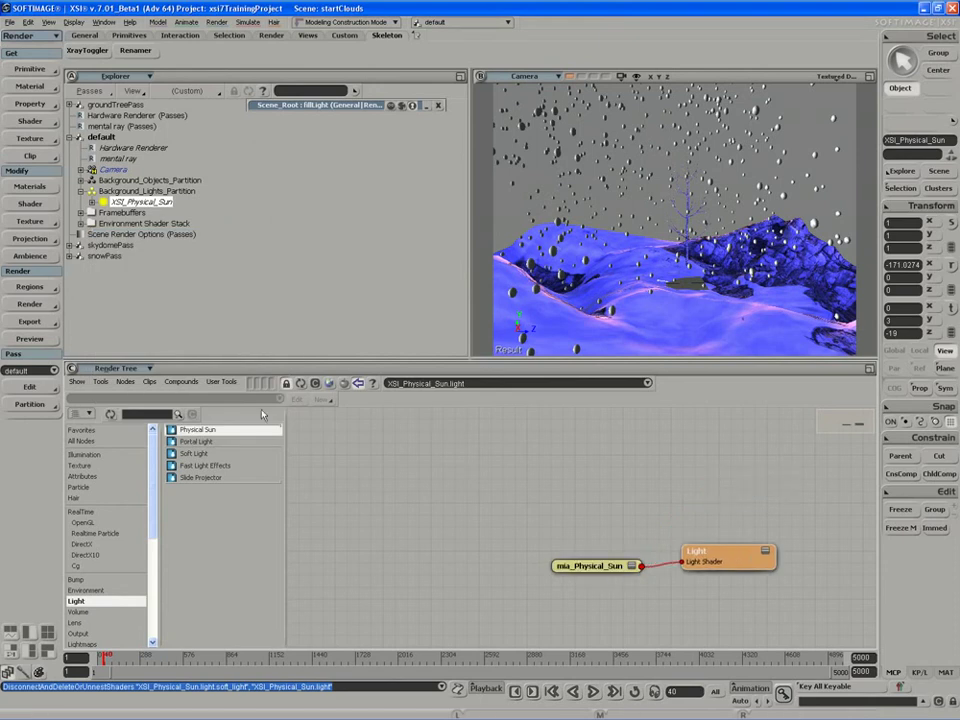
Enable mental ray Final Gathering in the render region options of all viewports and review its settings.
click(28, 287)
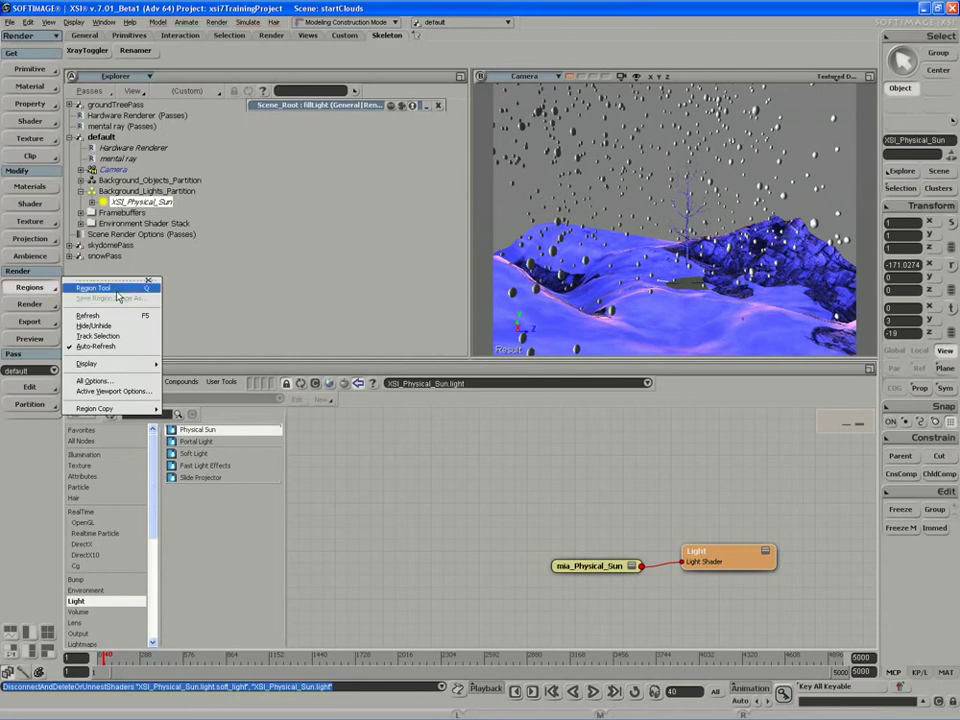
click(105, 392)
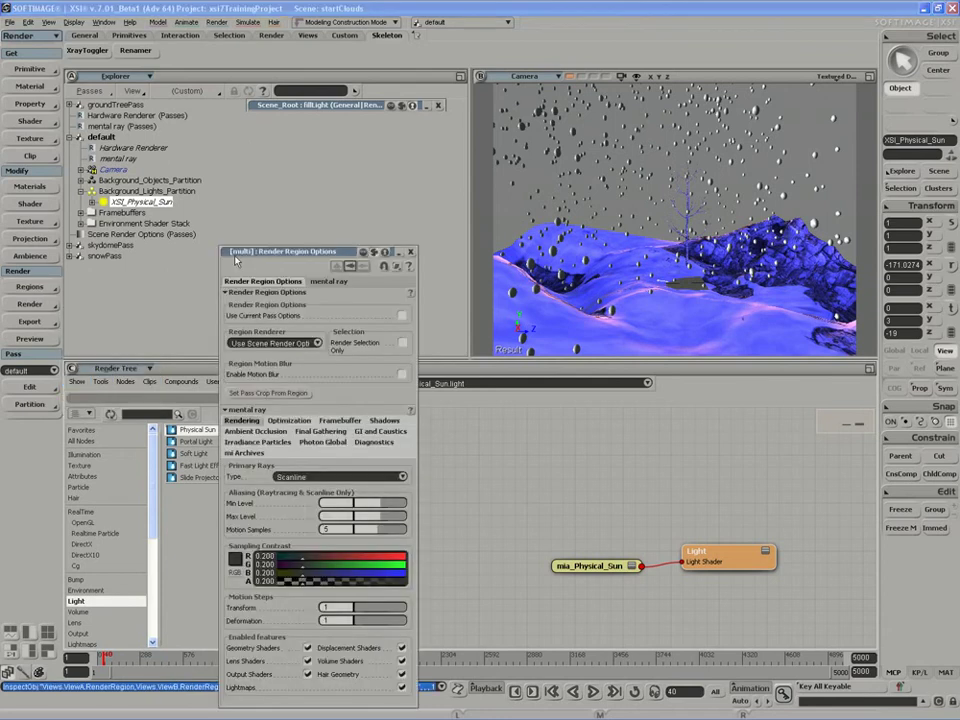
drag(236, 260, 165, 141)
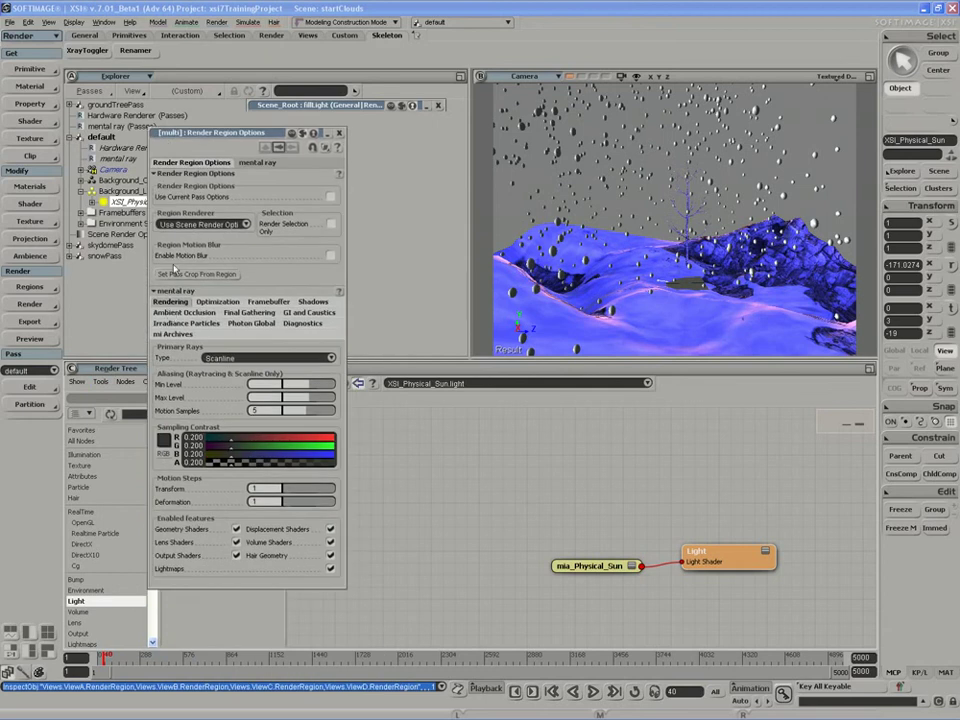
click(247, 313)
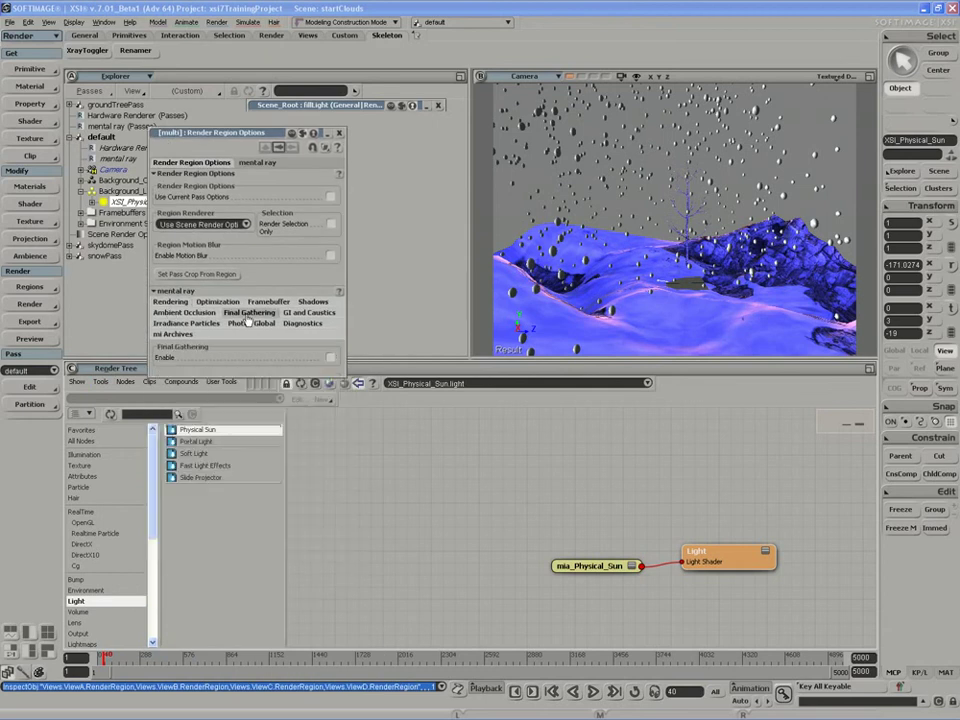
click(329, 357)
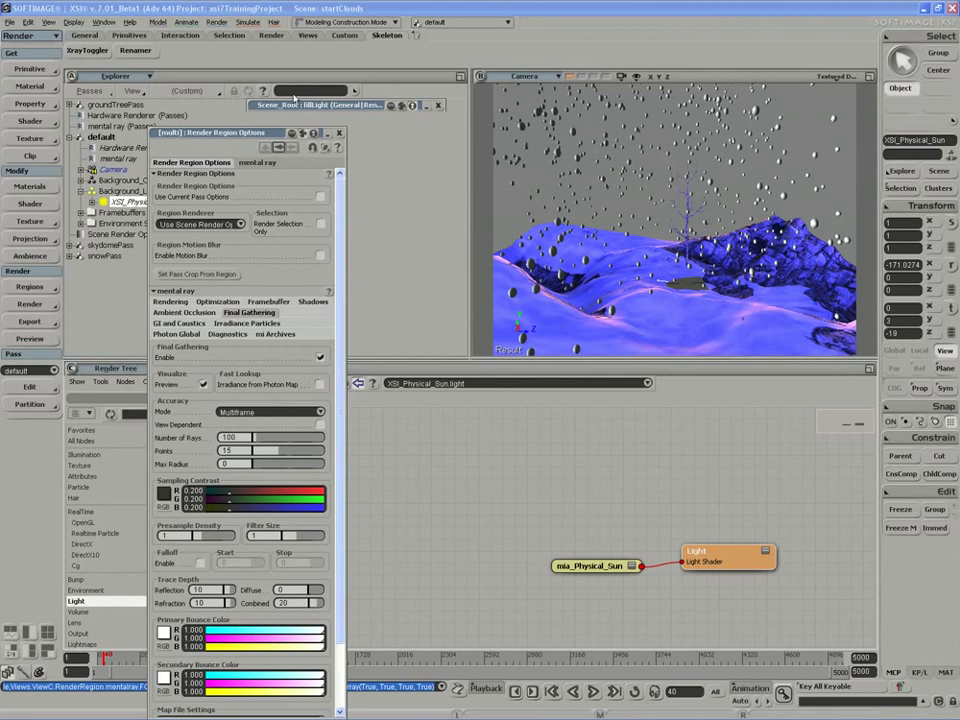
drag(212, 132, 140, 50)
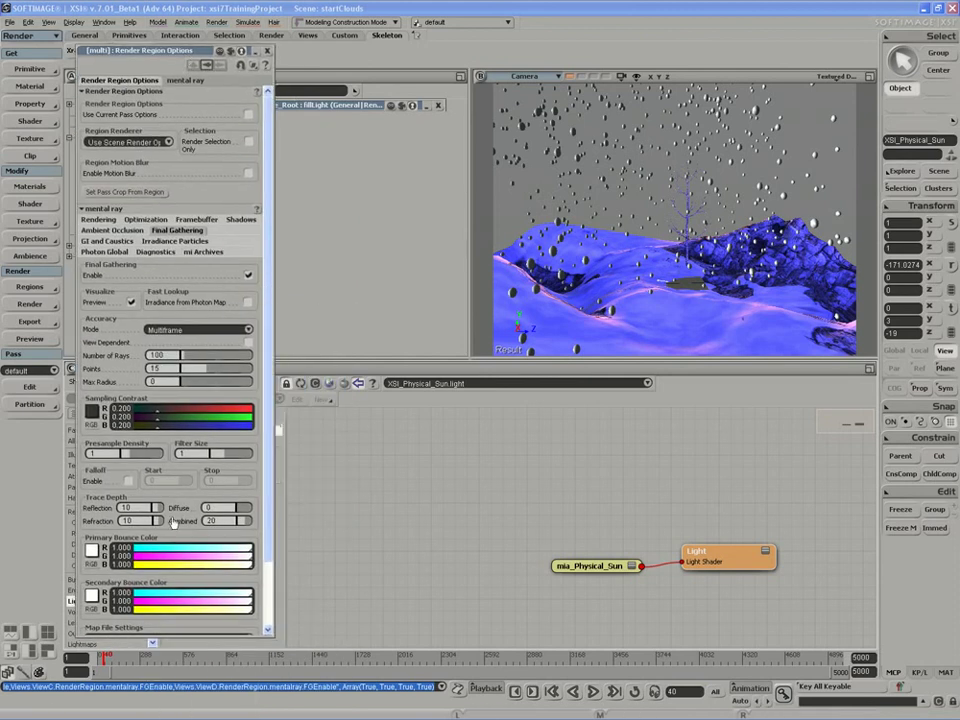
click(120, 548)
drag(271, 553, 290, 553)
scroll(106, 568, down, 3)
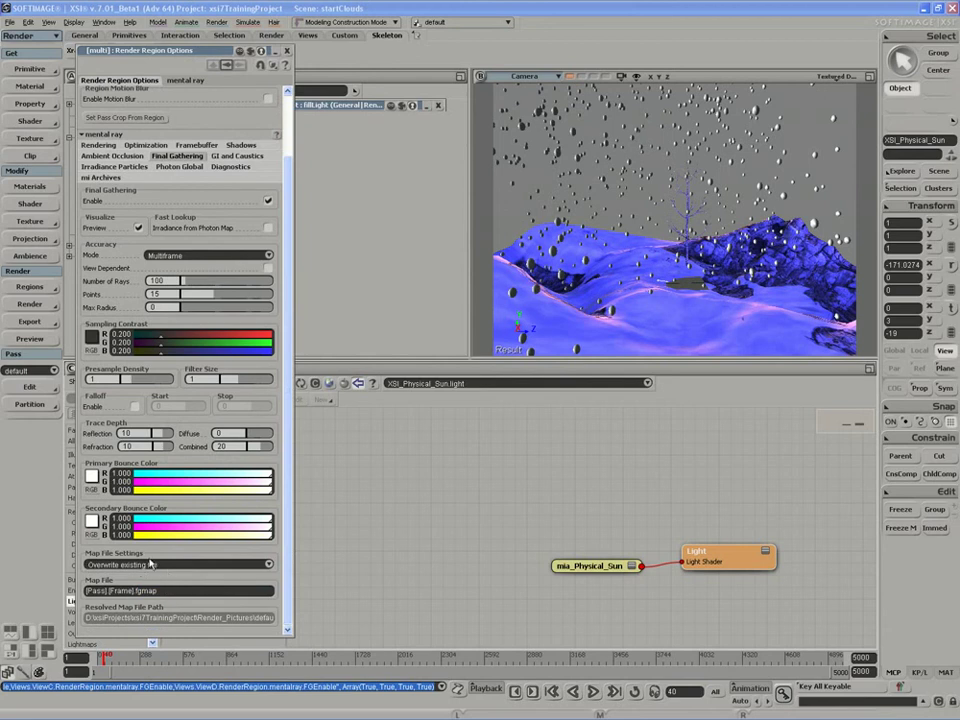
drag(287, 235, 260, 101)
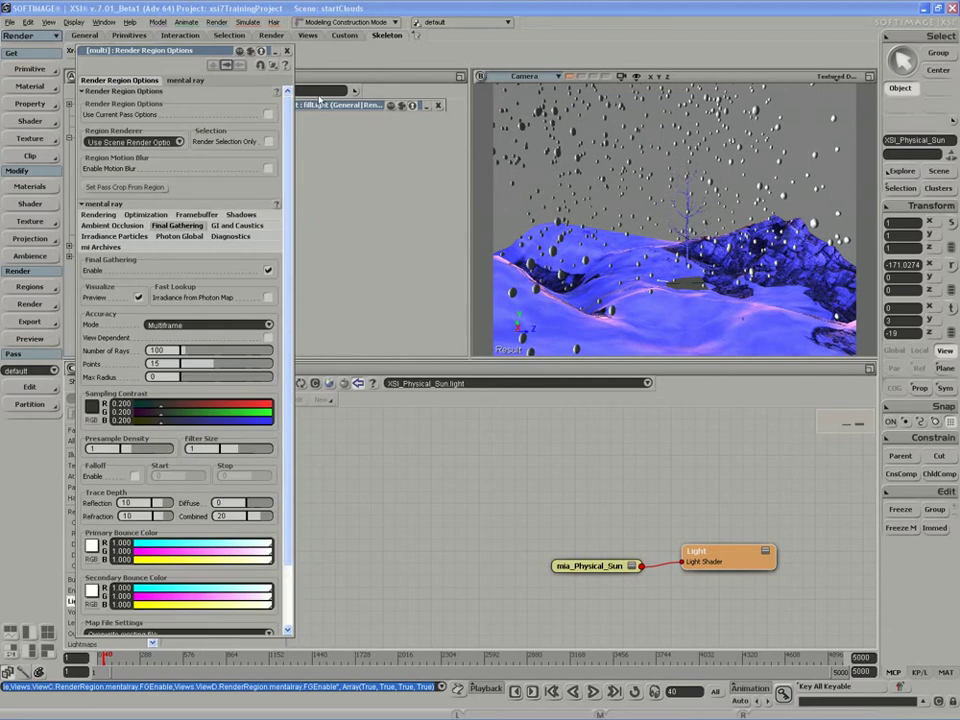
click(286, 51)
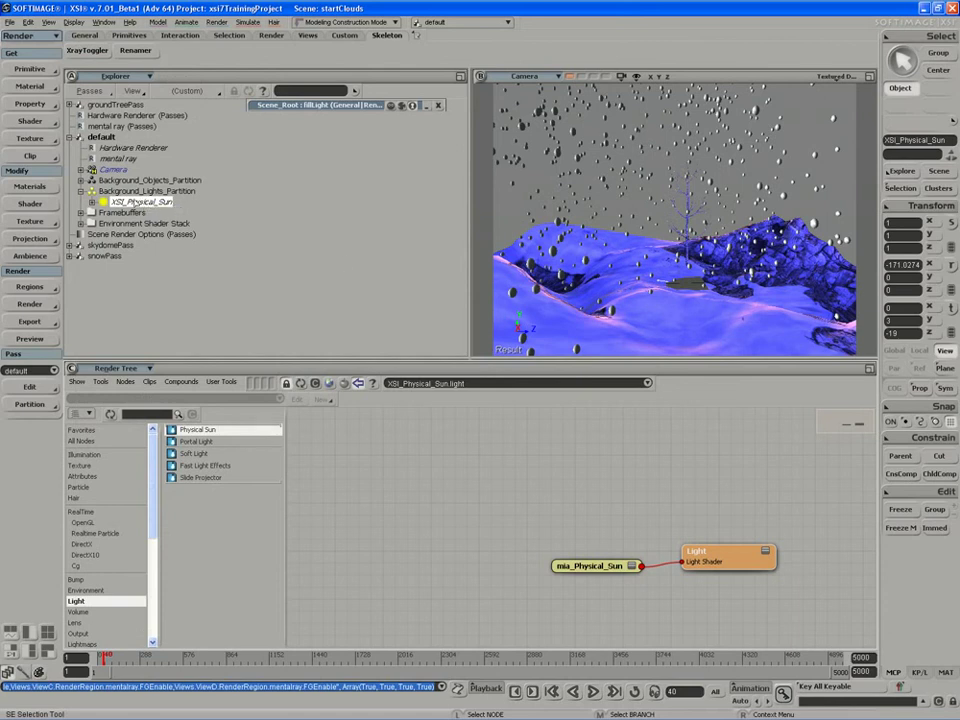
Open the mia_Physical_Sun shader's properties and position them over the render tree, clear of the explorer.
key(7)
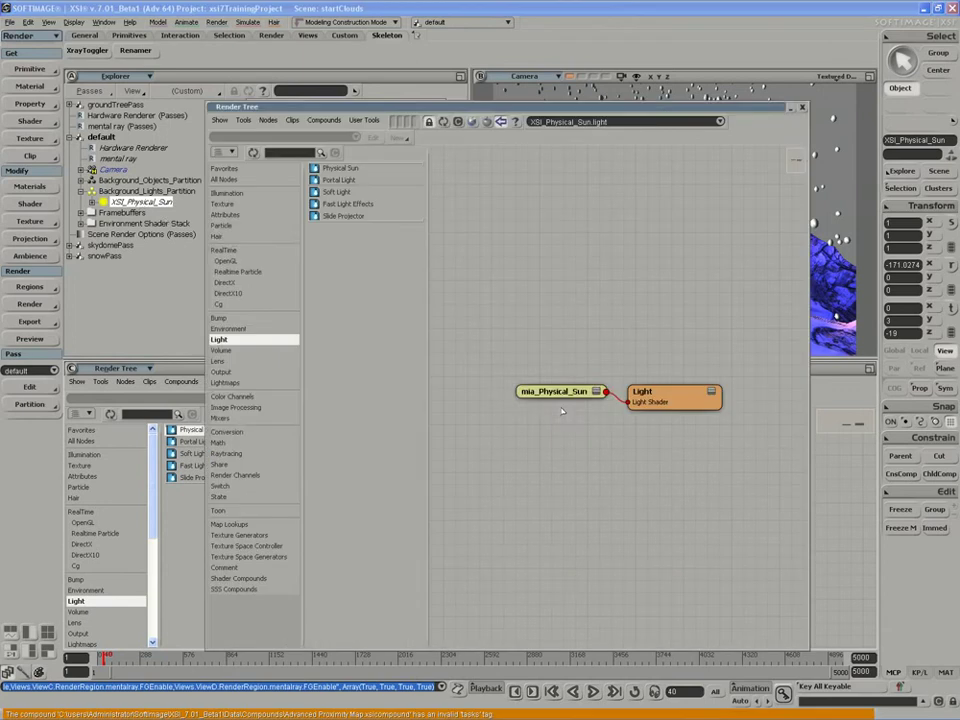
double_click(556, 391)
click(802, 107)
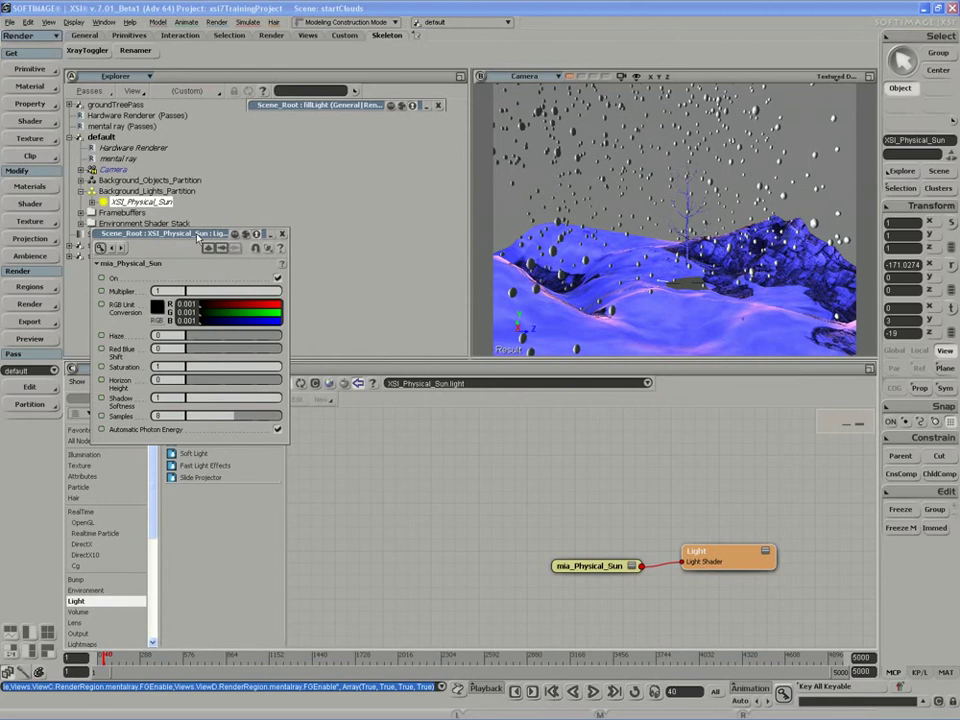
drag(198, 236, 513, 373)
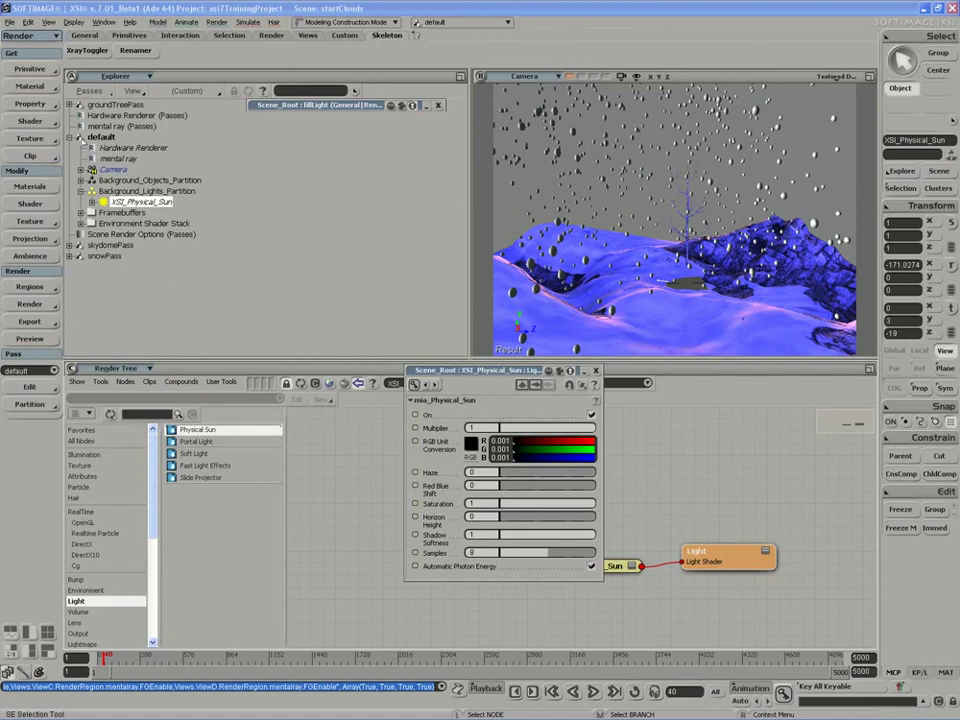
Open the default pass's mia_Physical_Sky shader properties and place them beside the sun shader's properties.
click(82, 140)
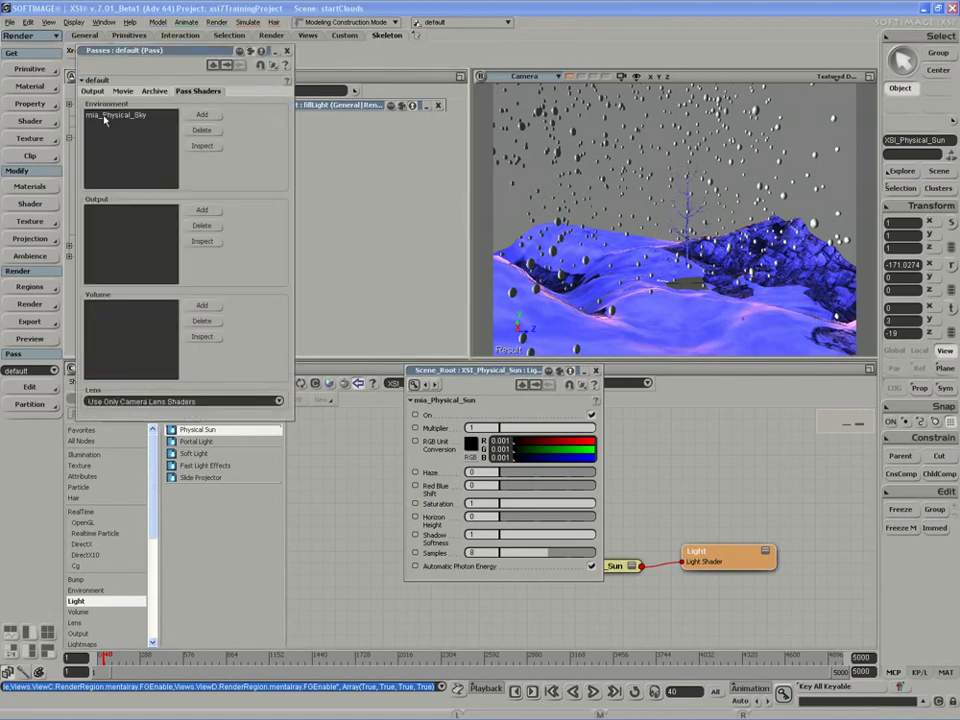
click(108, 116)
click(202, 146)
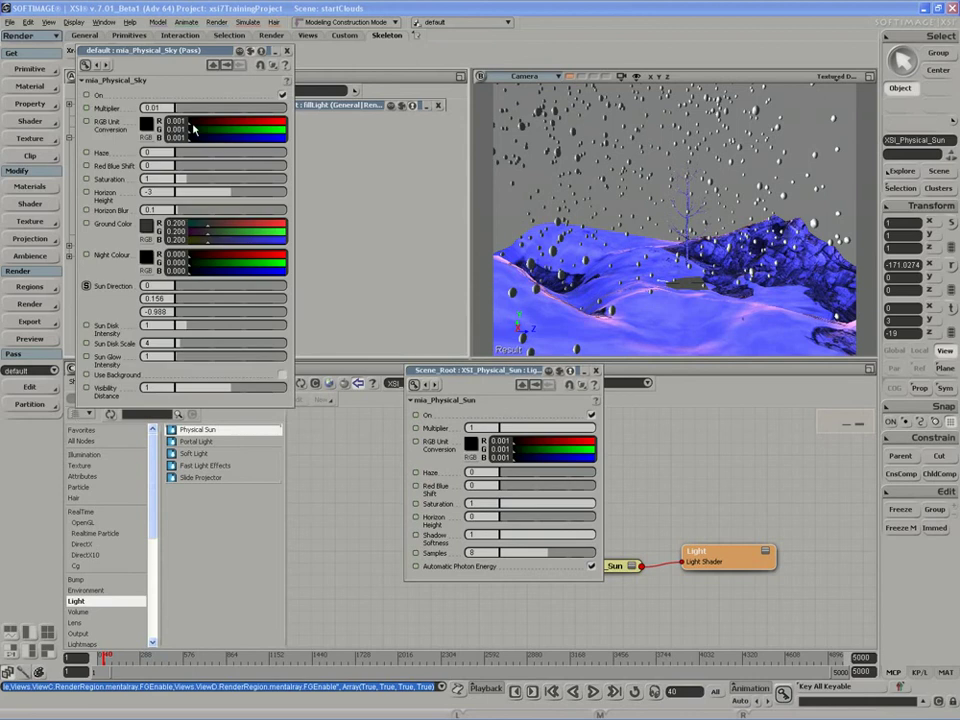
drag(224, 53, 291, 364)
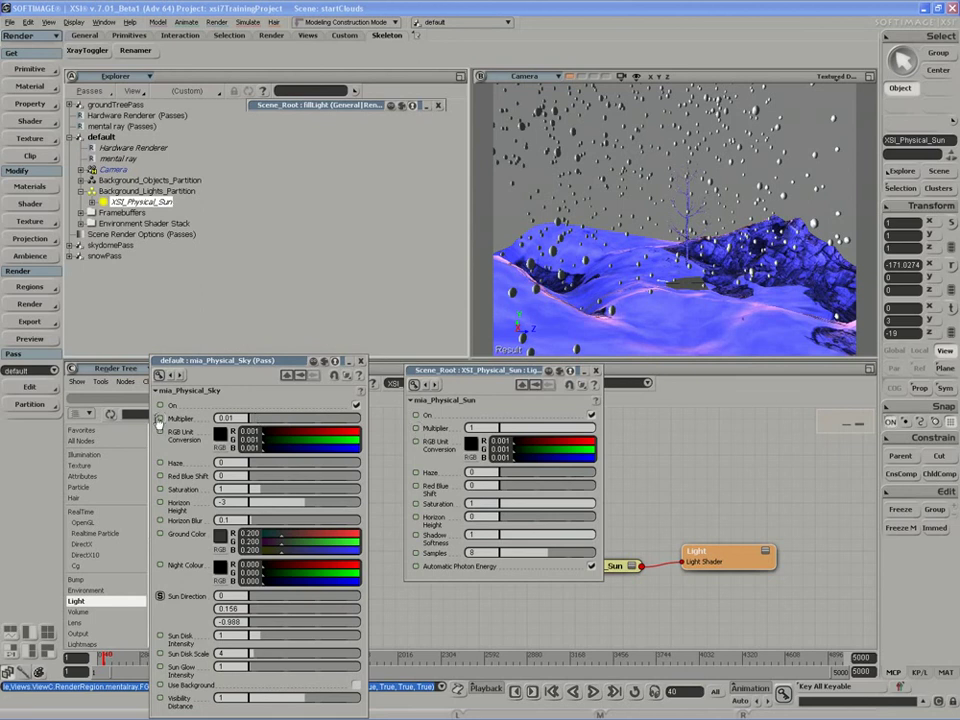
Link the sun shader's Multiplier, Haze, Red Blue Shift, Saturation and Horizon Height to the matching mia_Physical_Sky parameters with expressions.
drag(417, 428, 160, 418)
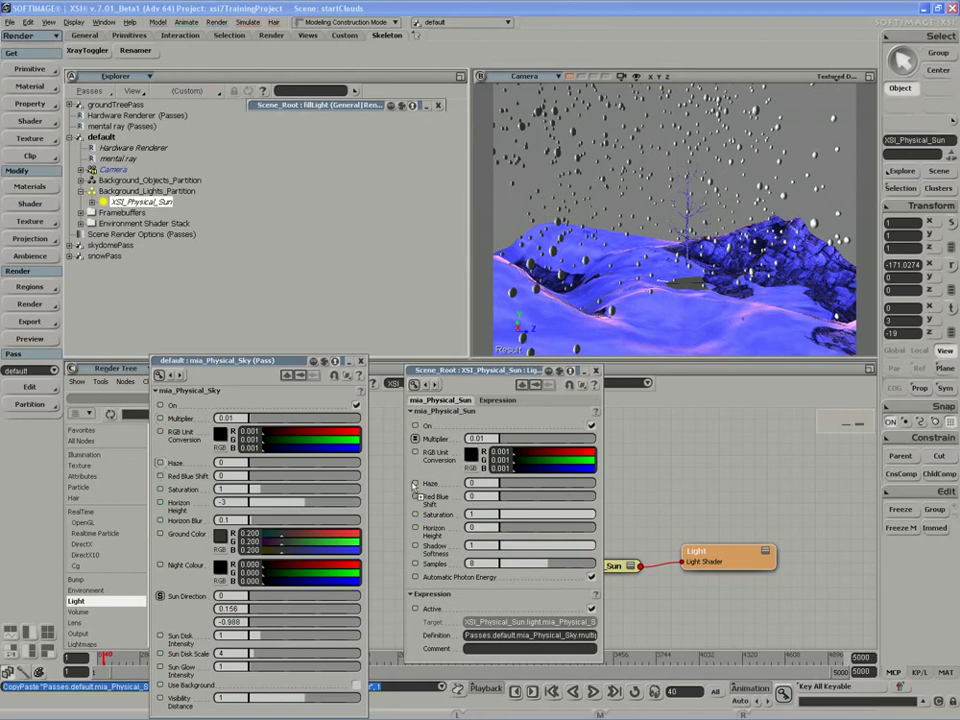
drag(415, 483, 160, 463)
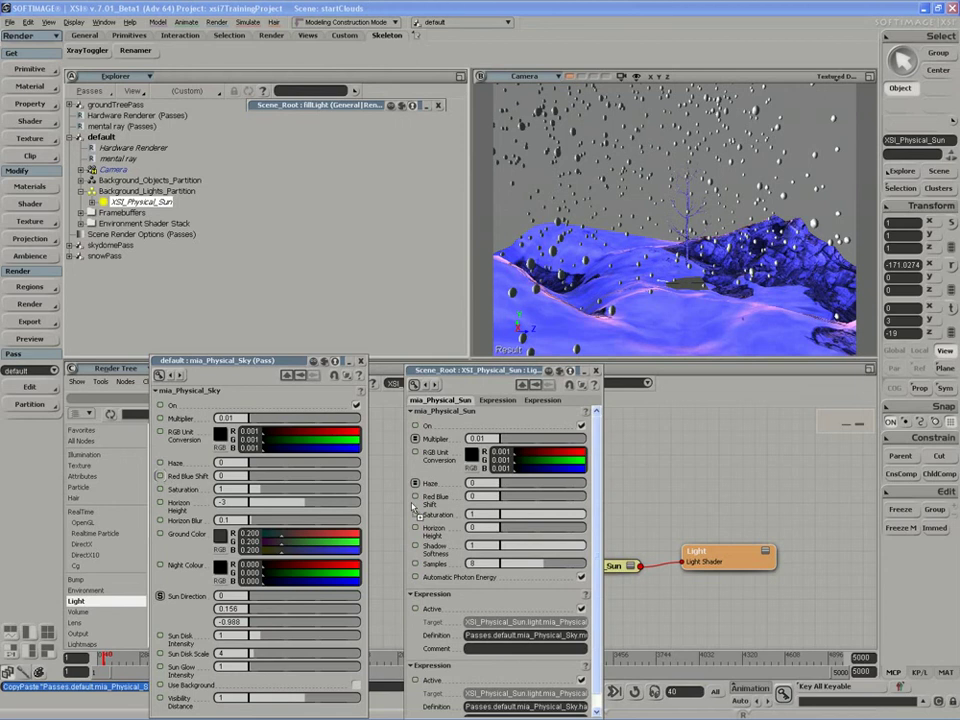
drag(415, 496, 180, 477)
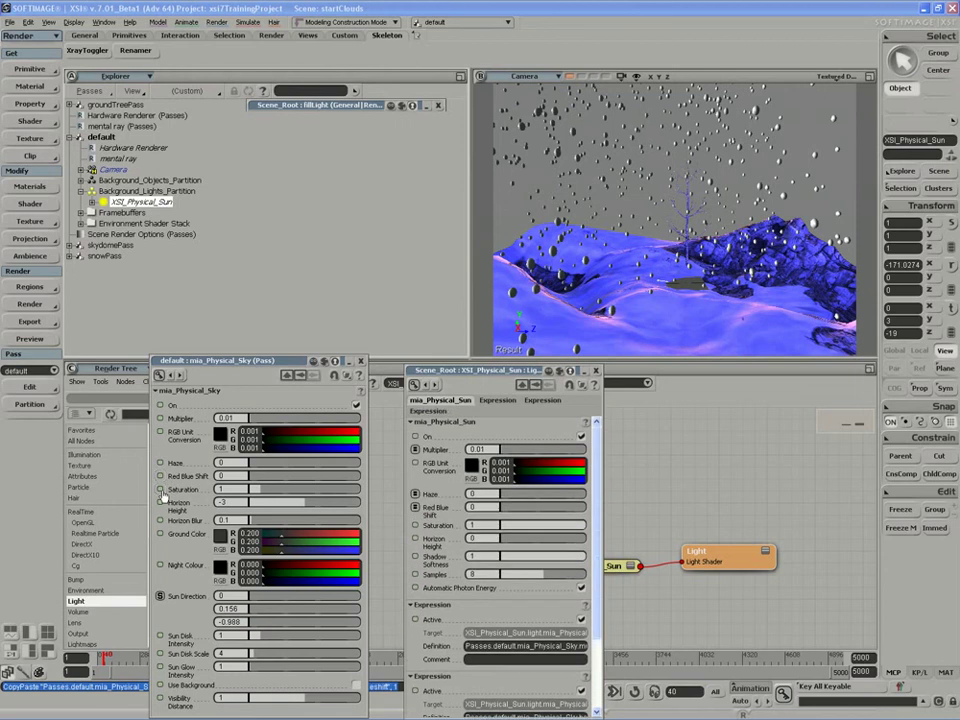
mouse_move(415, 525)
mouse_down()
mouse_move(160, 489)
mouse_move(416, 540)
mouse_up()
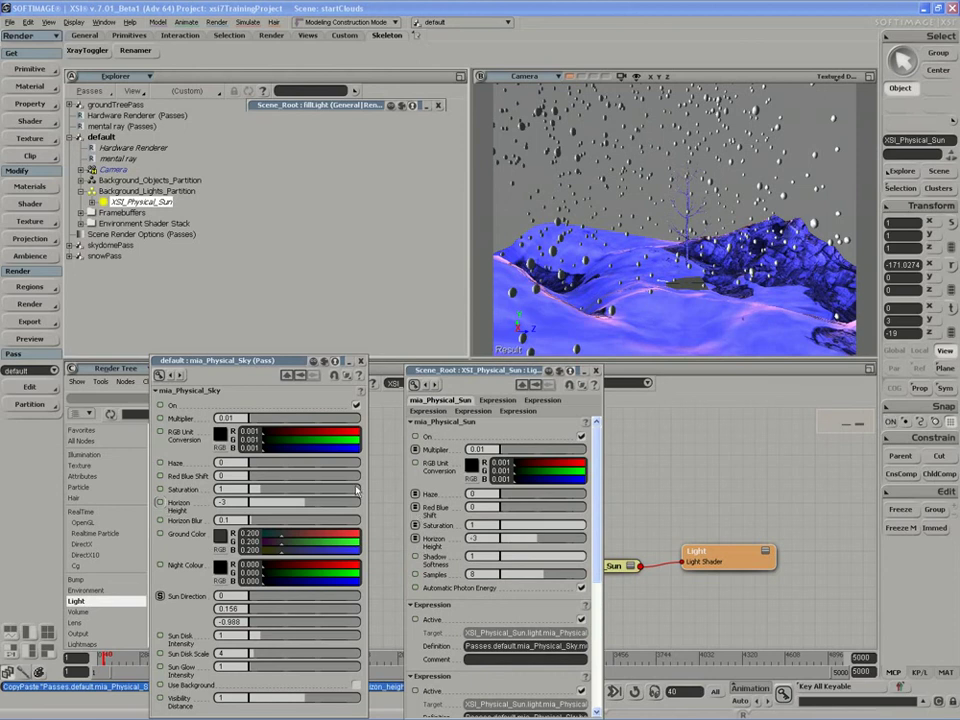
Move the sky and sun shader property pages higher and align them side by side.
drag(249, 366, 241, 294)
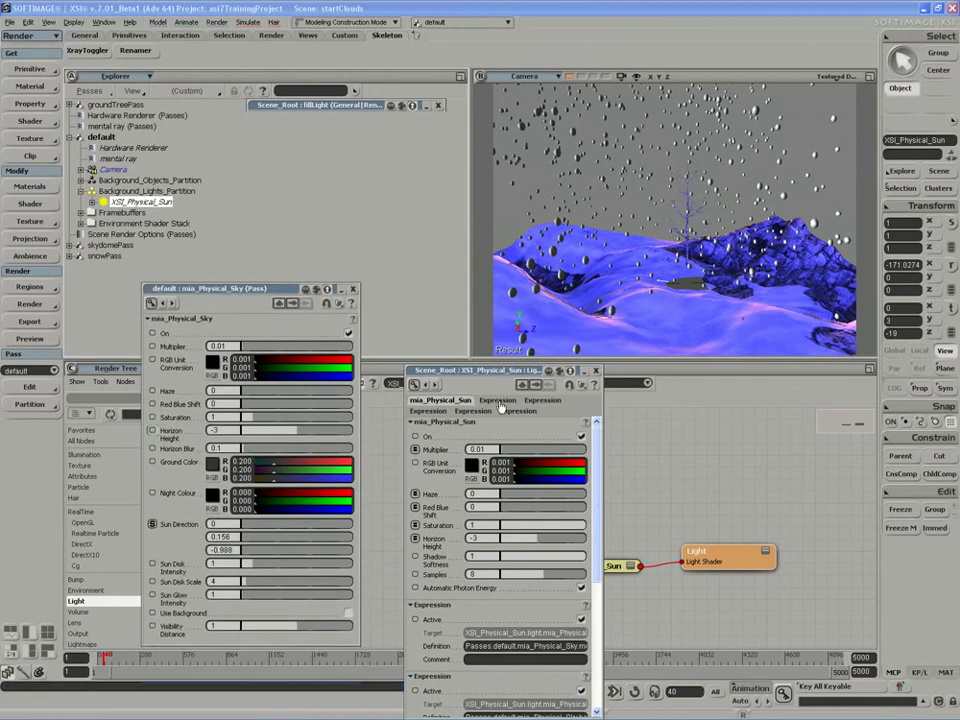
drag(491, 373, 473, 286)
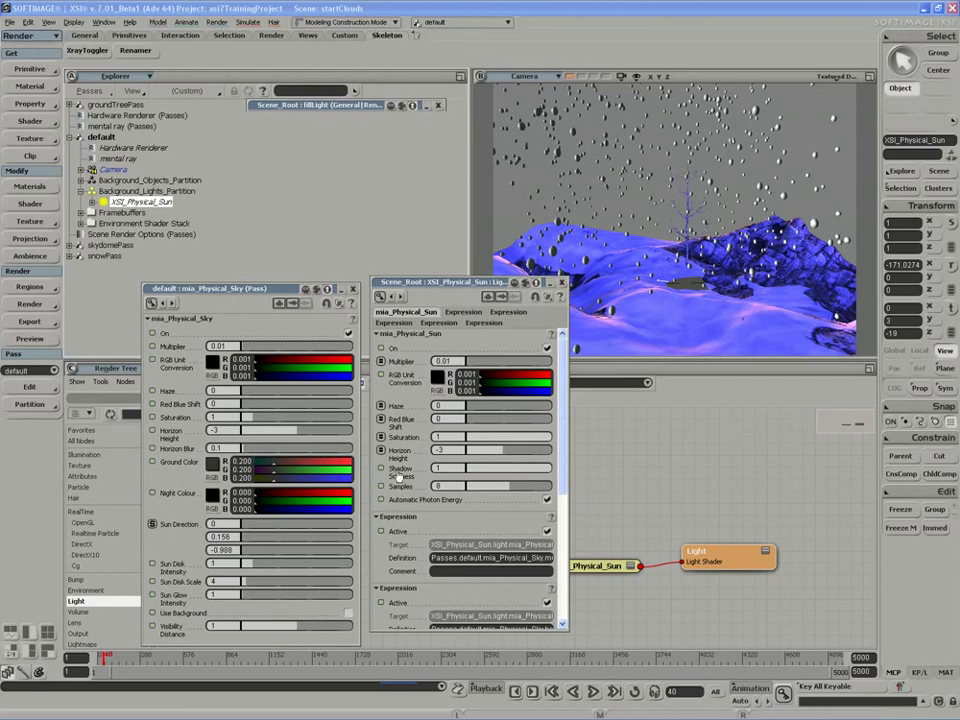
drag(455, 284, 446, 291)
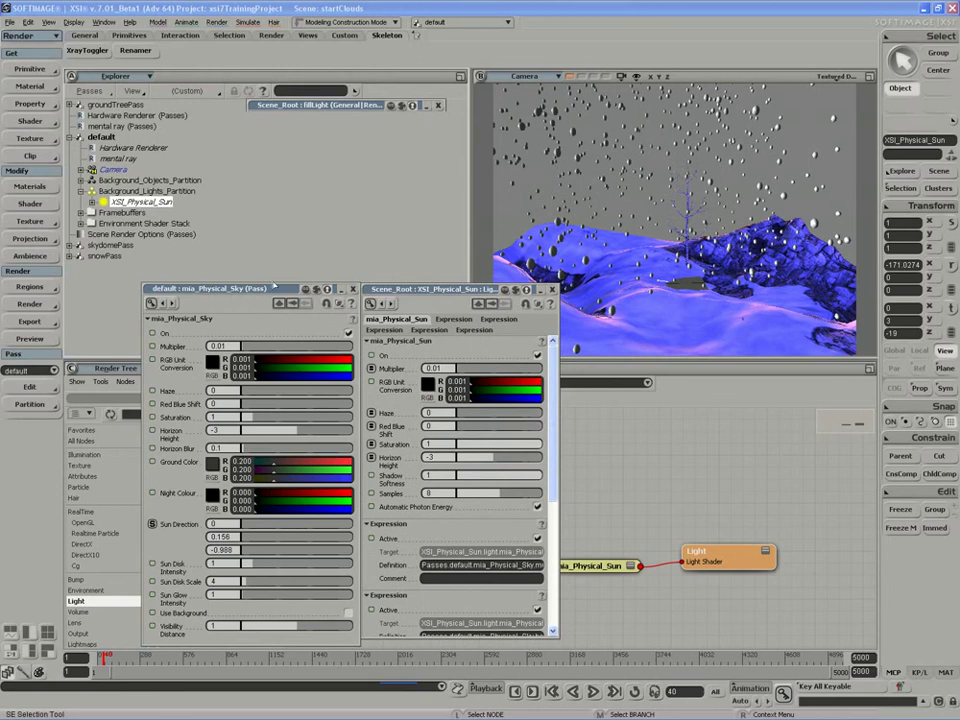
Create a new custom parameter set named lightControls on Scene_Root.
key(s)
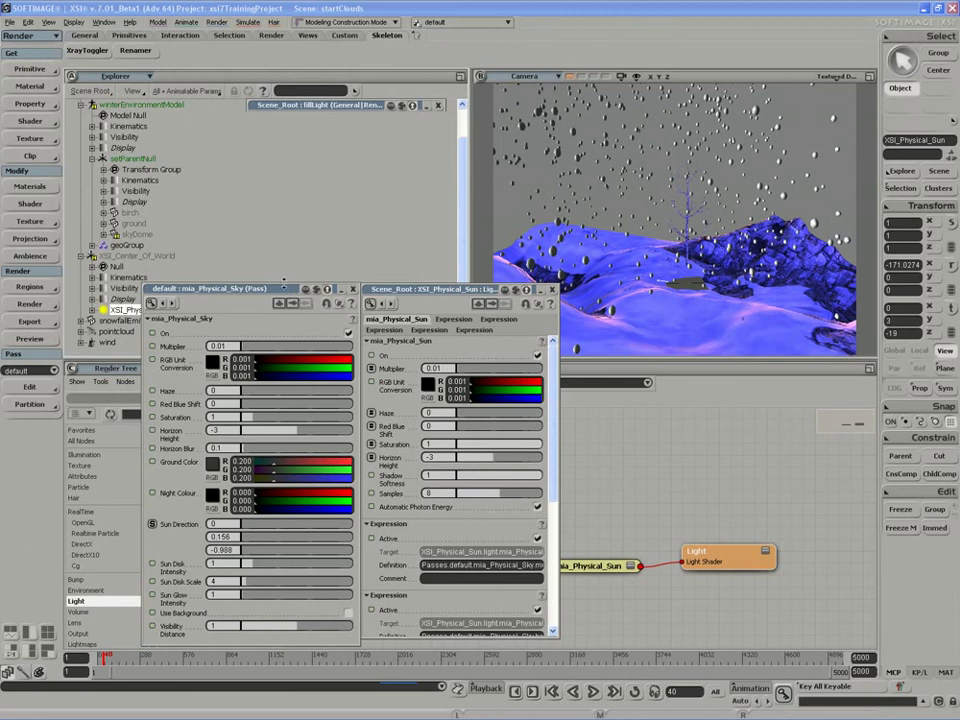
drag(277, 290, 275, 299)
drag(249, 245, 249, 208)
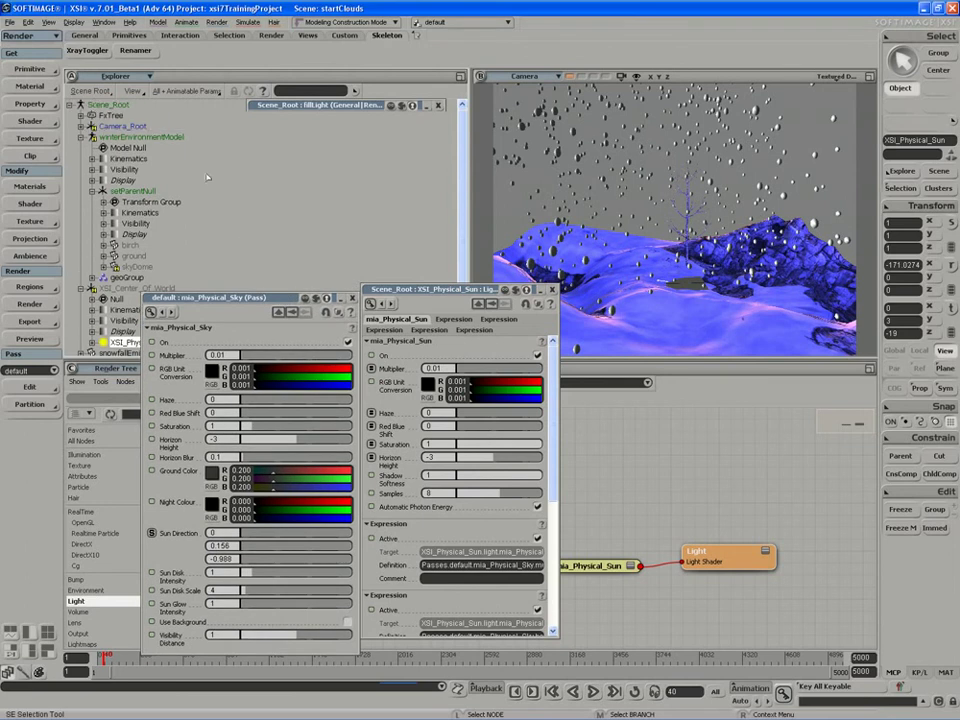
click(107, 104)
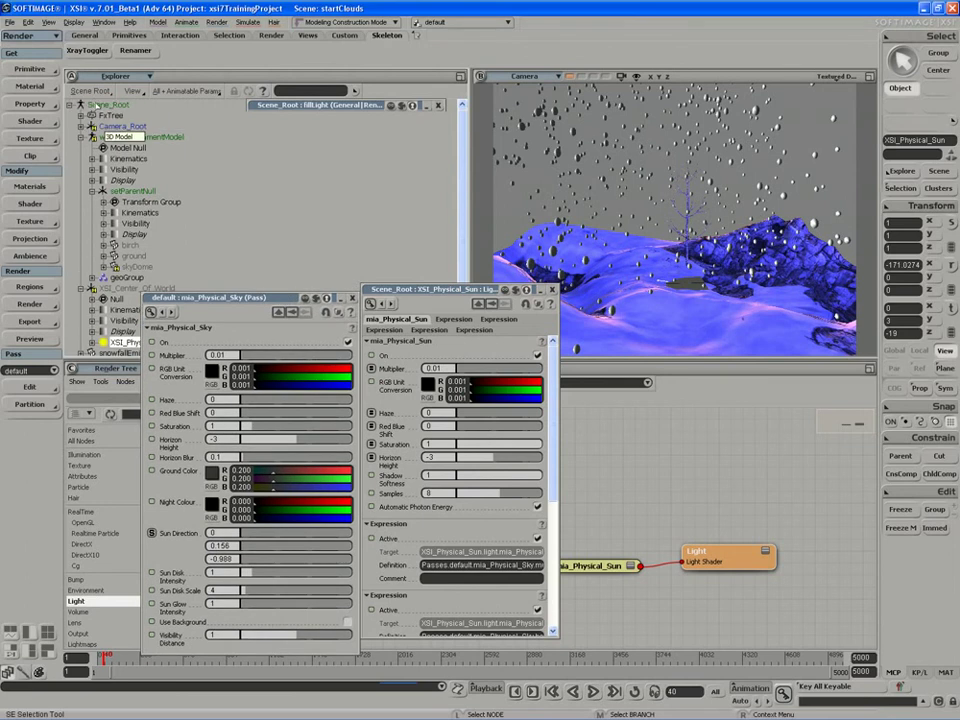
click(22, 35)
click(20, 56)
click(30, 134)
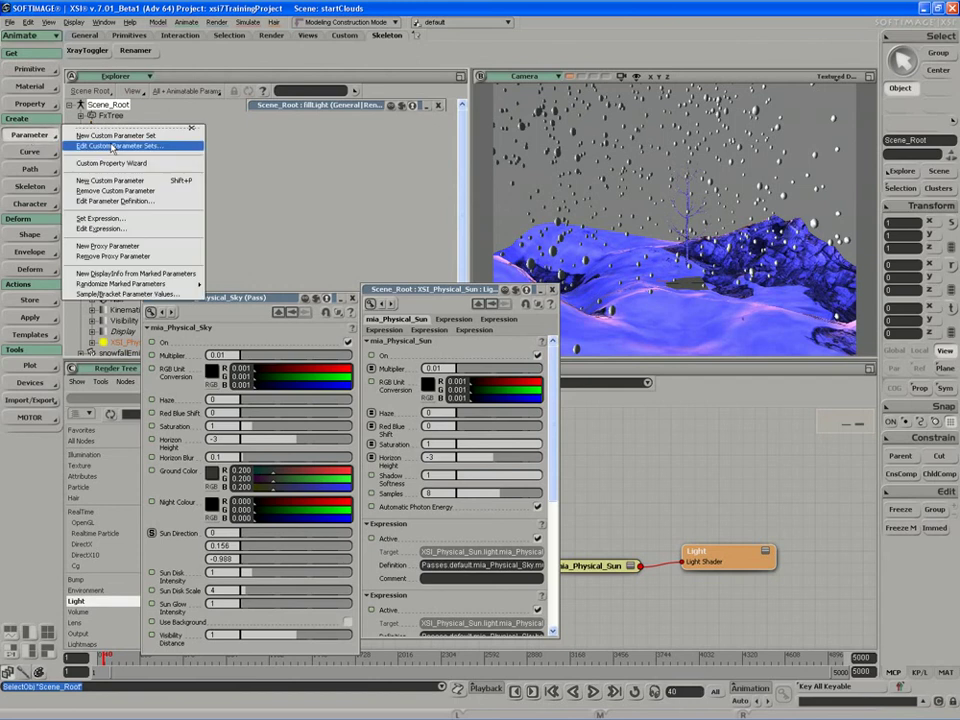
click(114, 136)
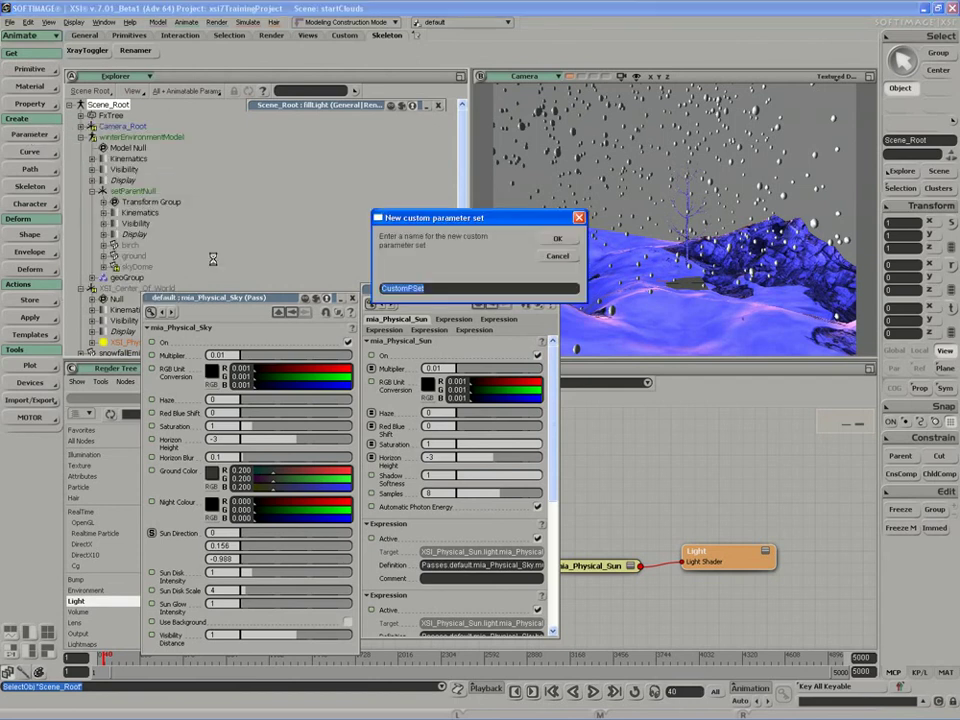
text(lightControls)
key(Return)
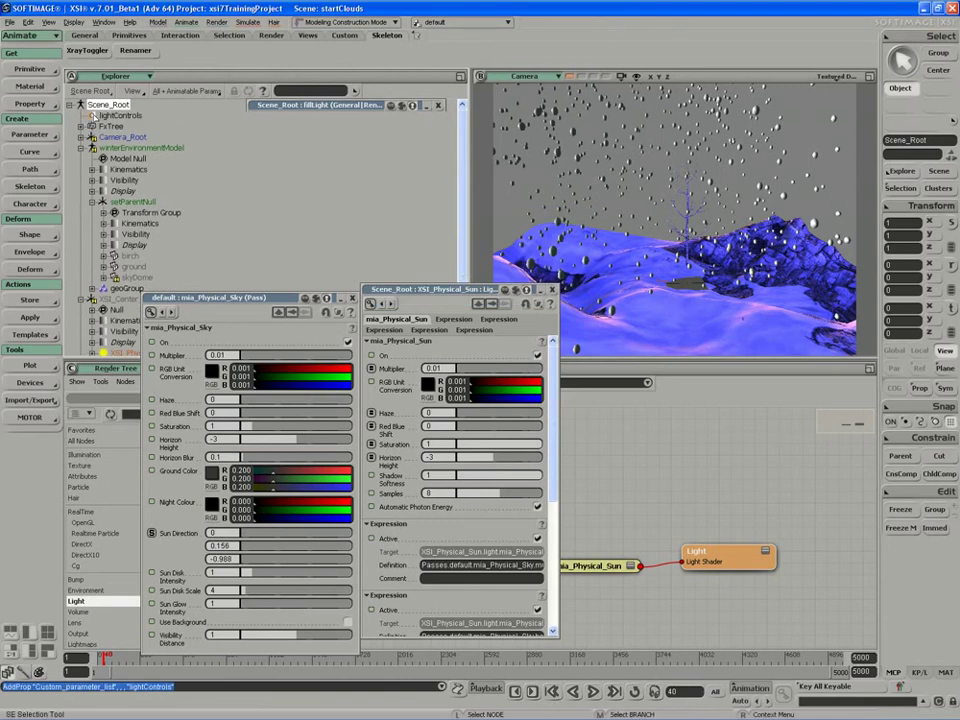
Open lightControls and add the sky's Multiplier, Haze, Red Blue Shift, Saturation, Horizon Height and Horizon Blur to it as proxy parameters.
drag(210, 144, 261, 188)
drag(237, 298, 228, 286)
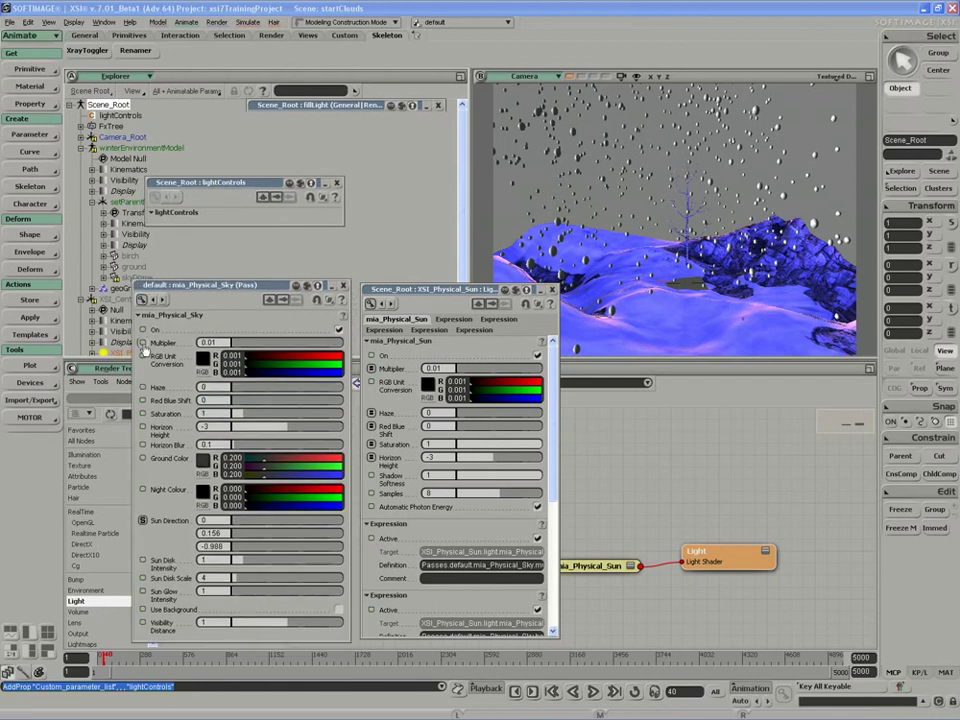
drag(145, 347, 185, 224)
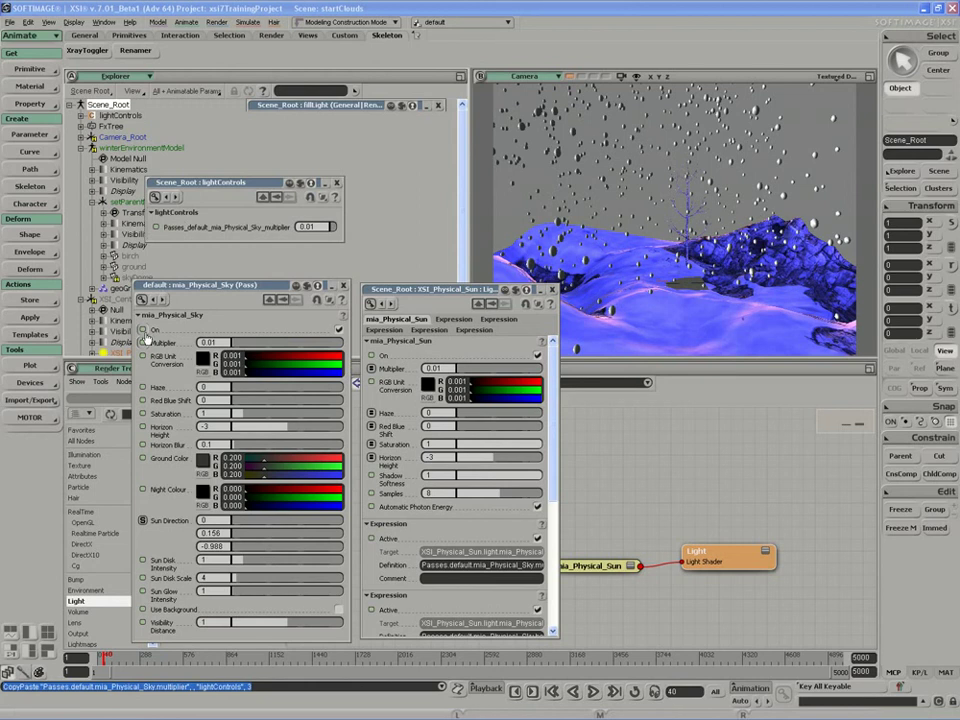
drag(147, 338, 153, 180)
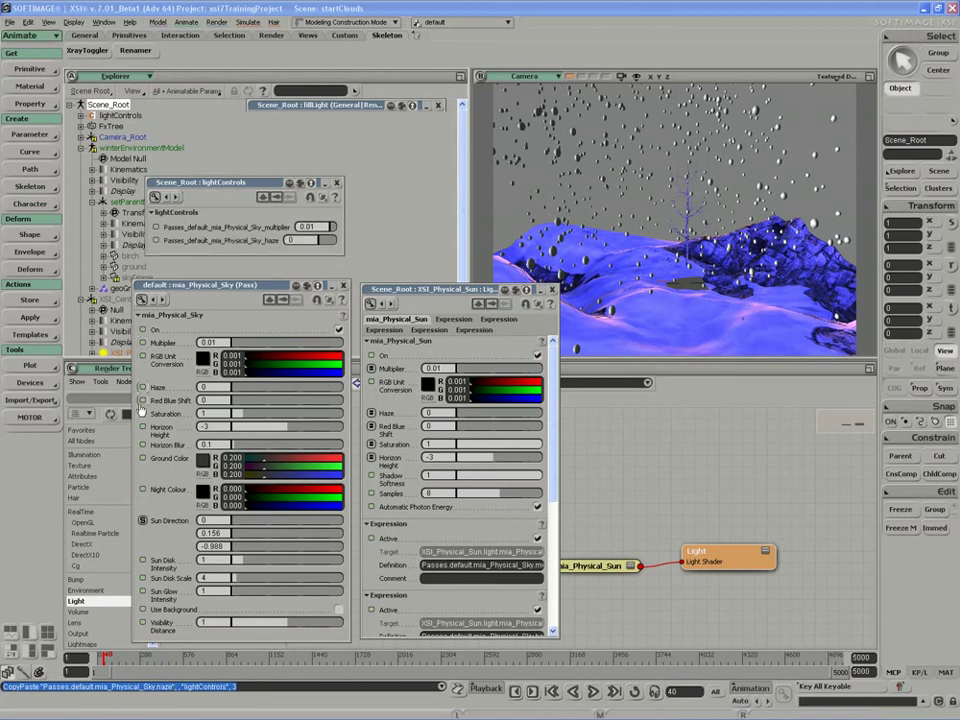
drag(142, 402, 135, 192)
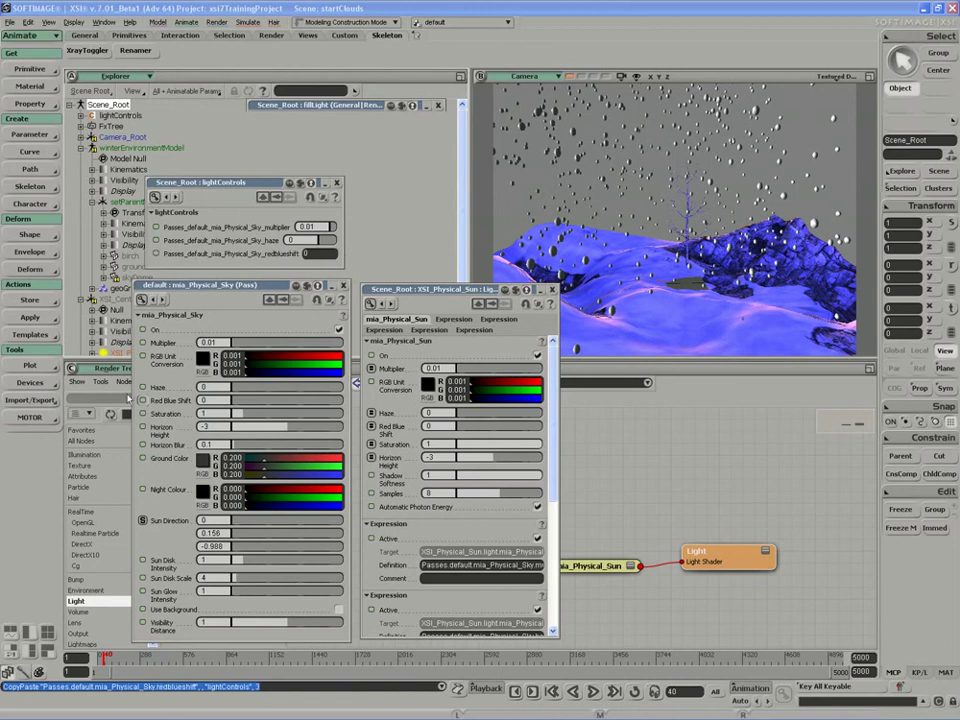
drag(172, 262, 128, 200)
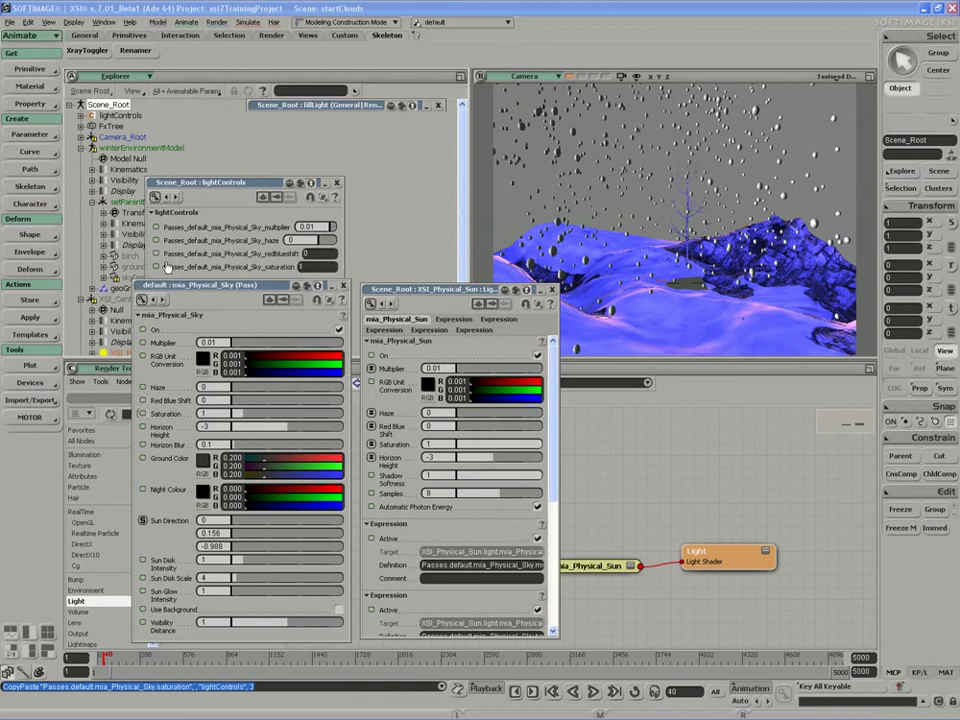
drag(171, 297, 130, 212)
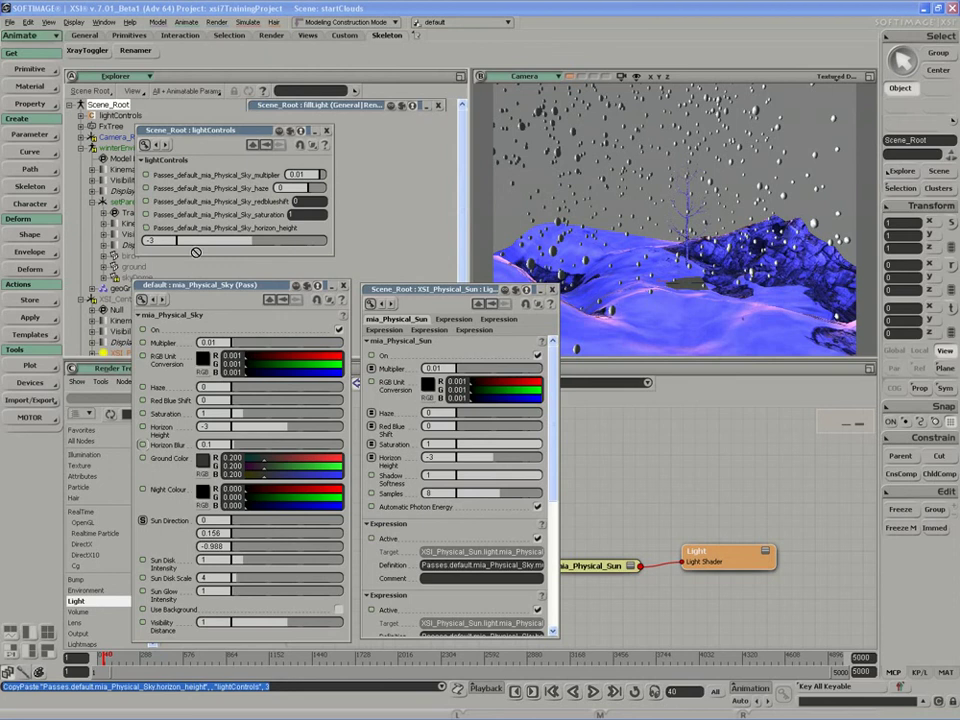
drag(200, 250, 200, 252)
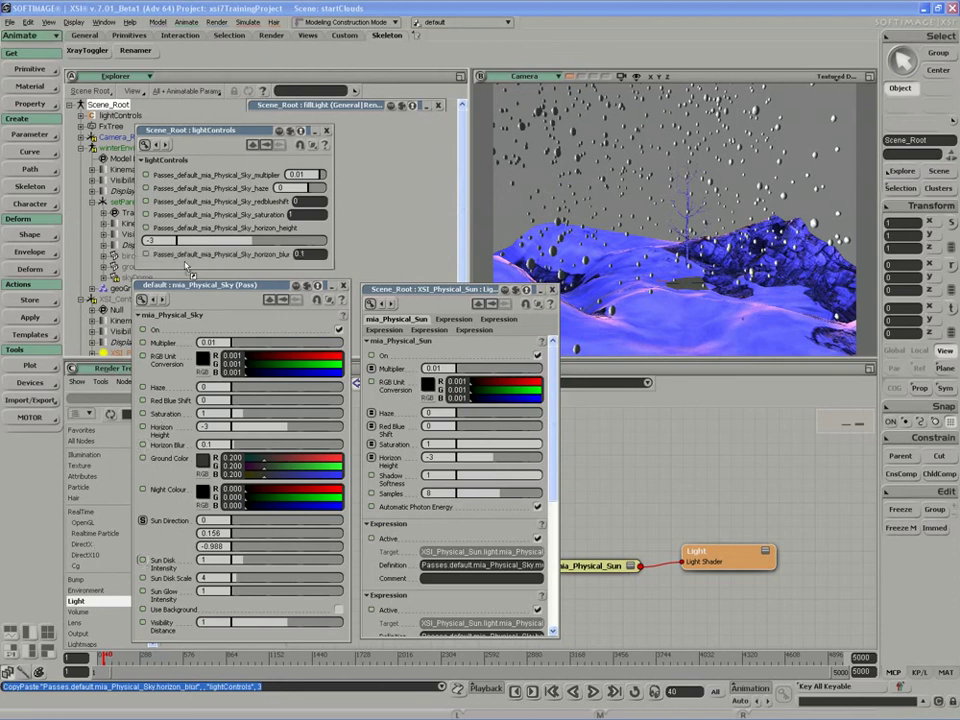
Add the sky's Sun Disk Intensity, Sun Disk Scale and Sun Glow Intensity to lightControls, undoing the accidental expression on Sun Disk Intensity.
drag(143, 561, 186, 264)
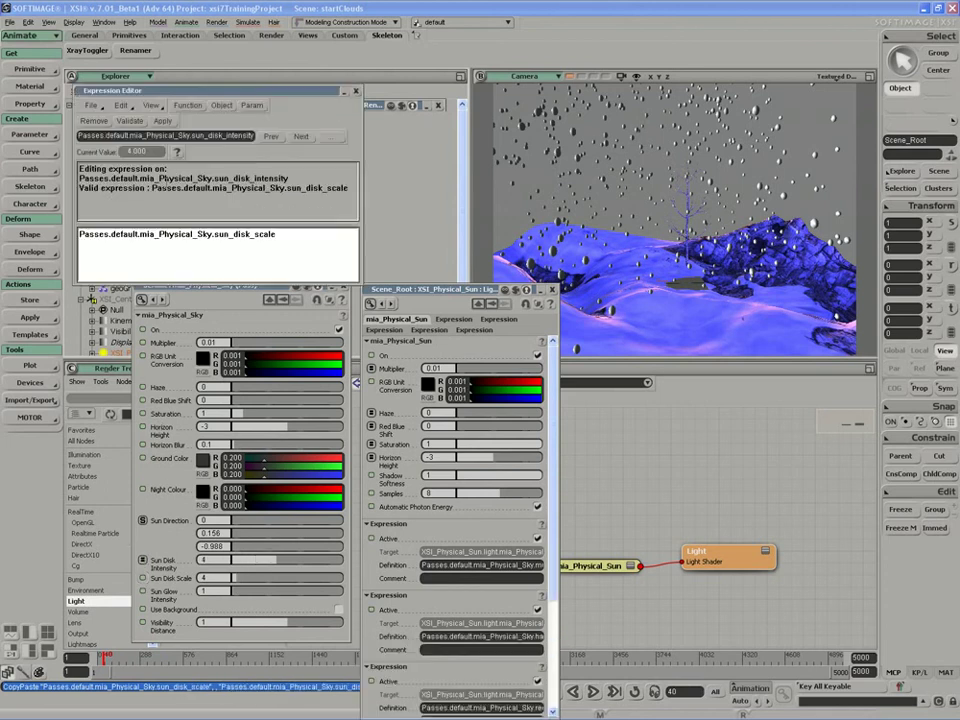
click(356, 91)
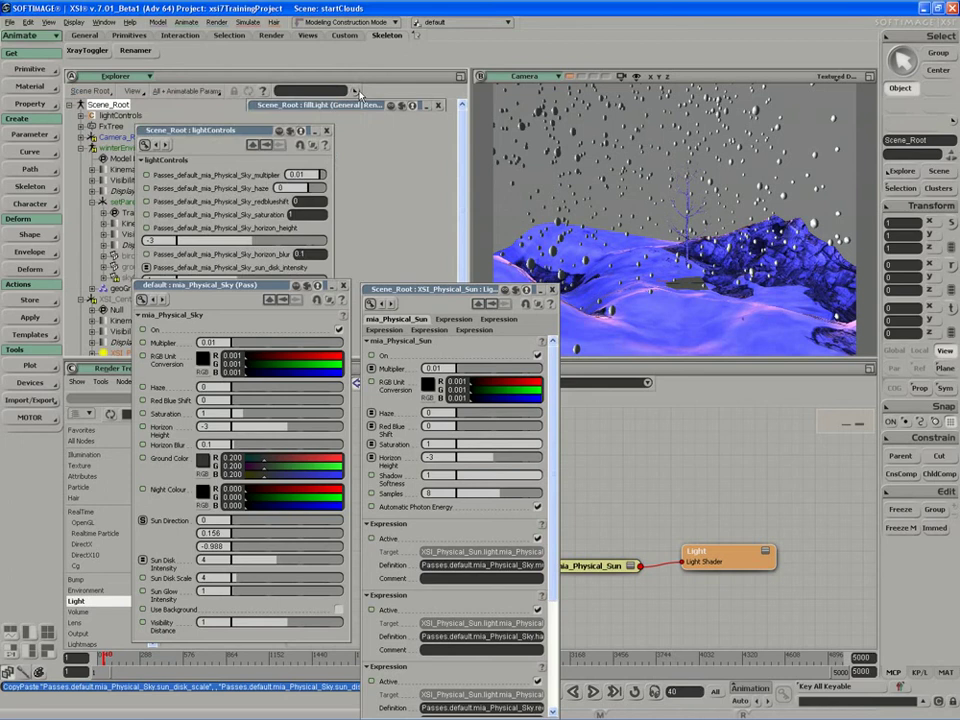
key(ctrl+z)
drag(213, 136, 213, 87)
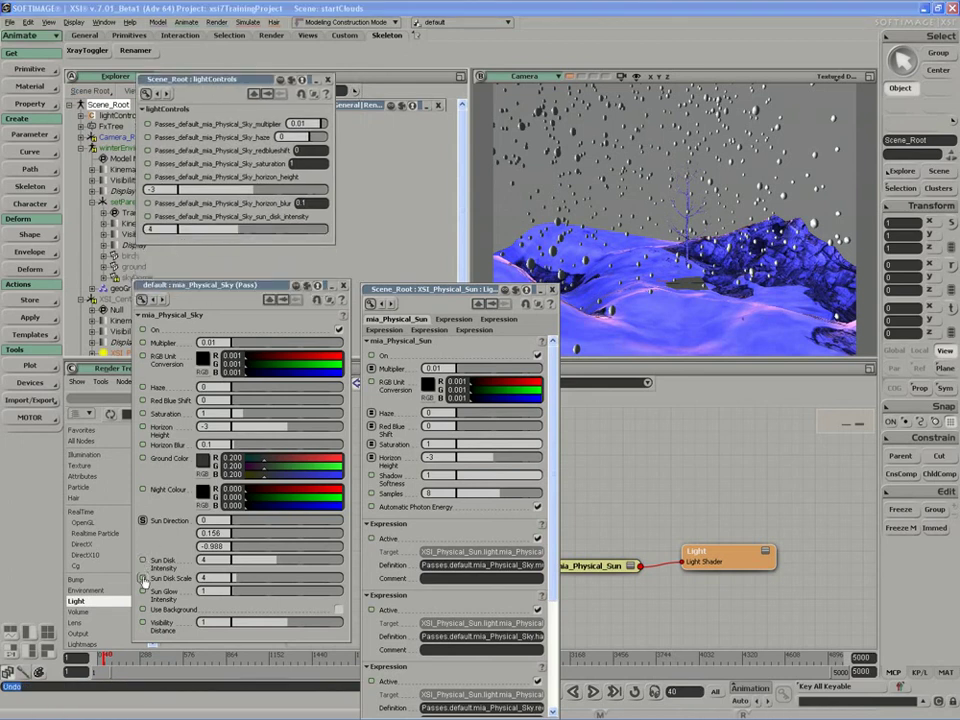
drag(142, 577, 186, 268)
drag(146, 580, 133, 186)
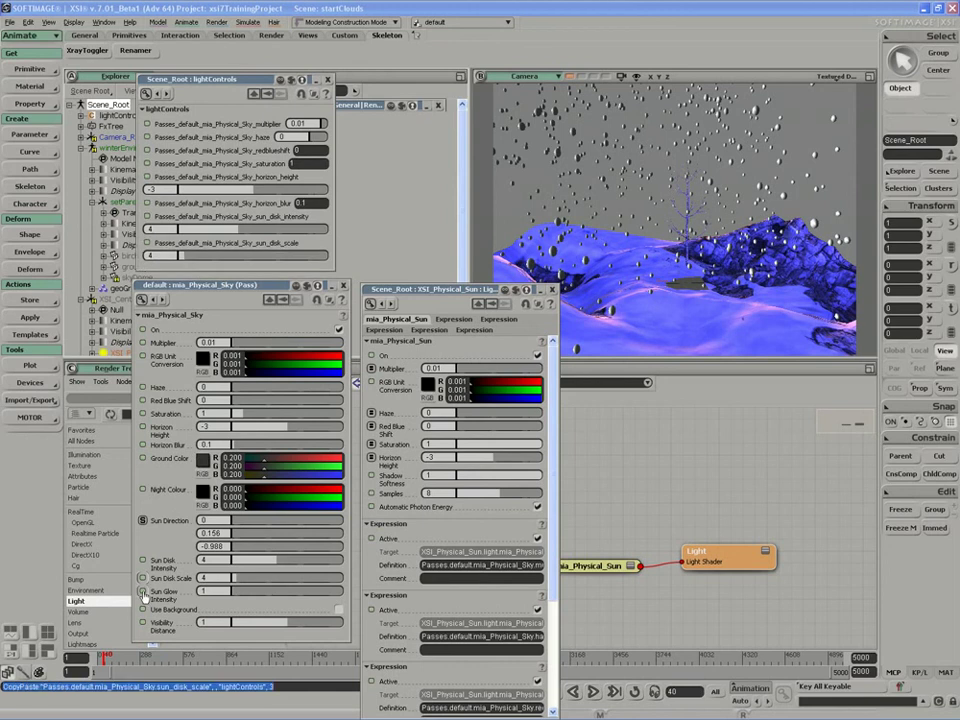
drag(145, 596, 130, 206)
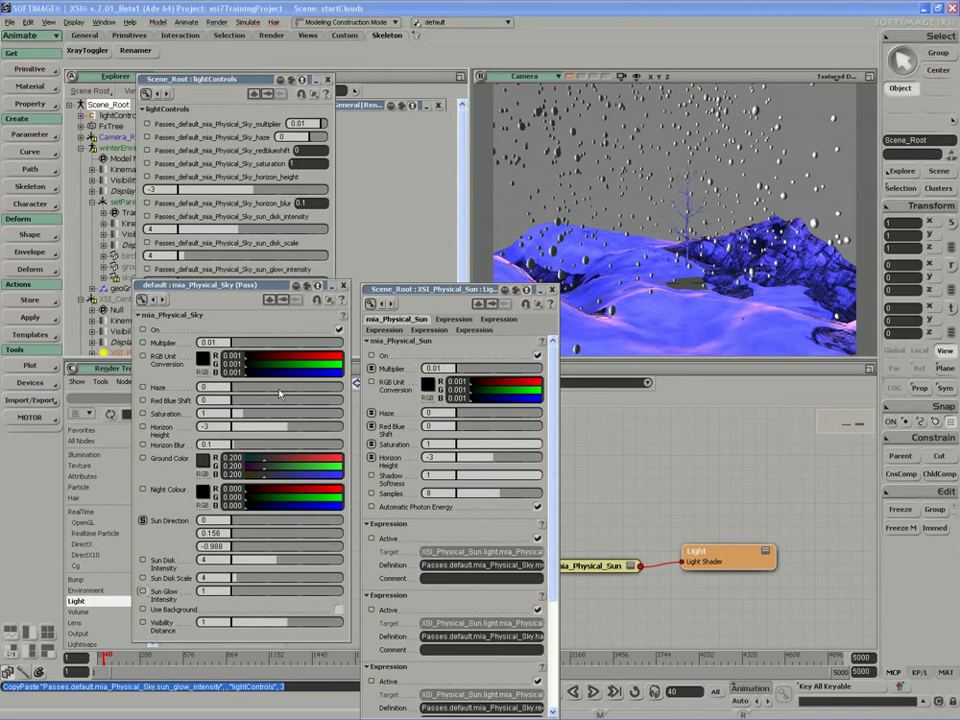
Collapse the sky properties and move them out of the way, and add the sun's Shadow Softness and Samples to lightControls.
click(225, 315)
drag(227, 286, 200, 572)
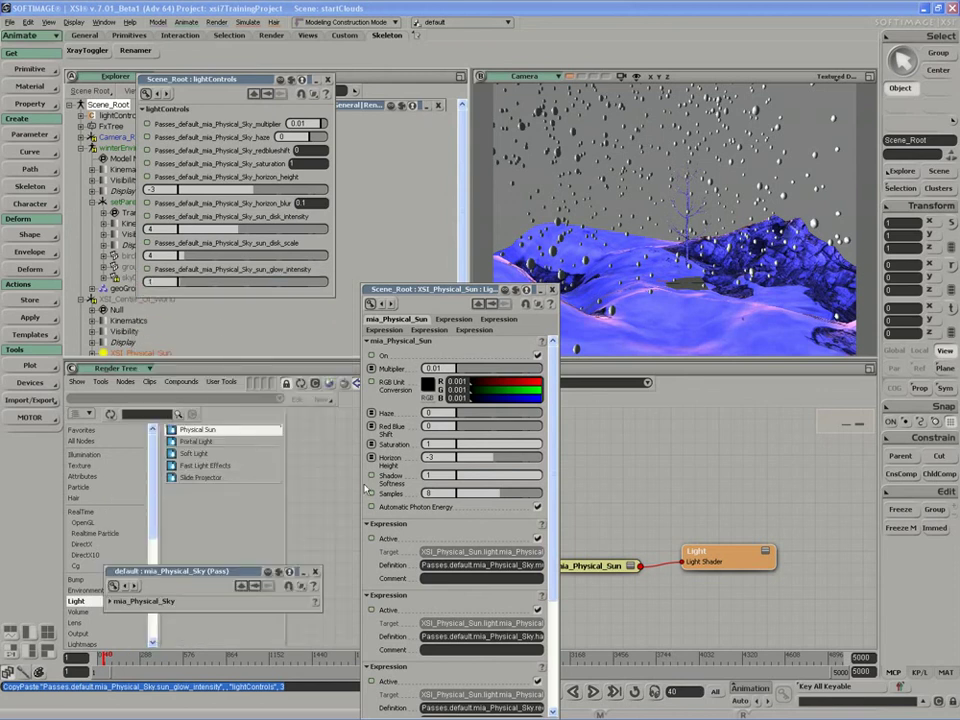
drag(224, 325, 135, 220)
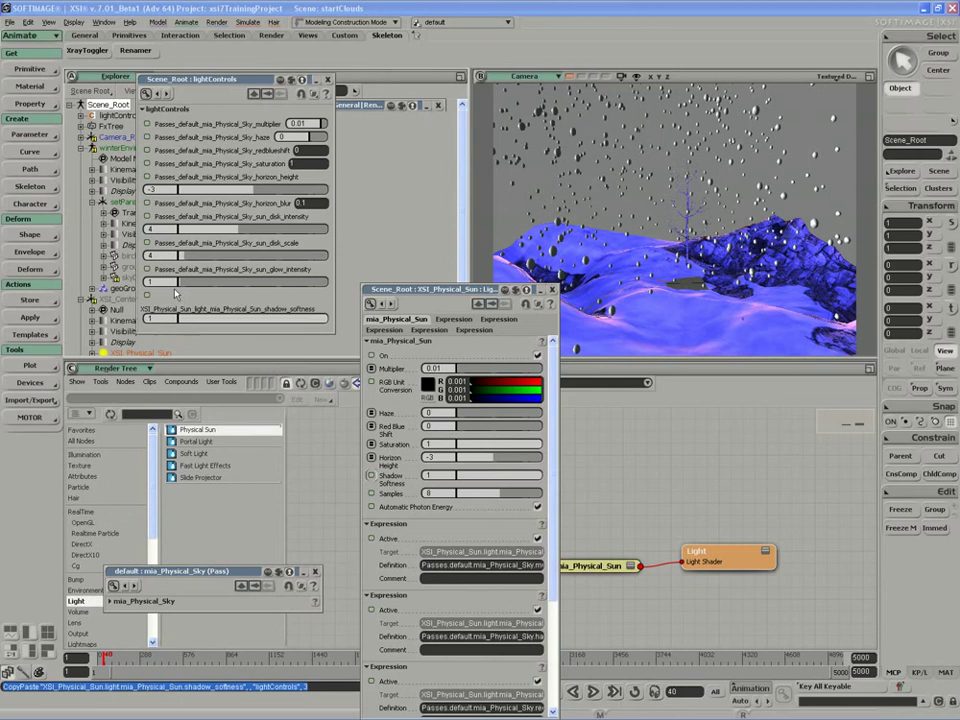
drag(359, 465, 165, 250)
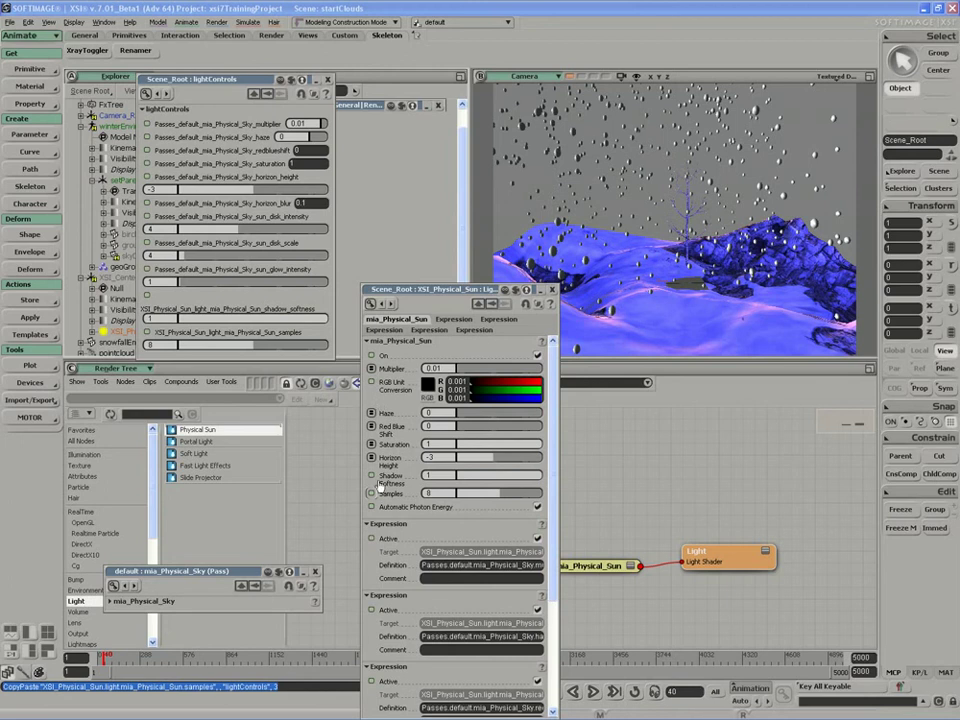
Widen the lightControls page so each slider fits on one line, and move the sun shader's properties below it.
drag(333, 189, 402, 188)
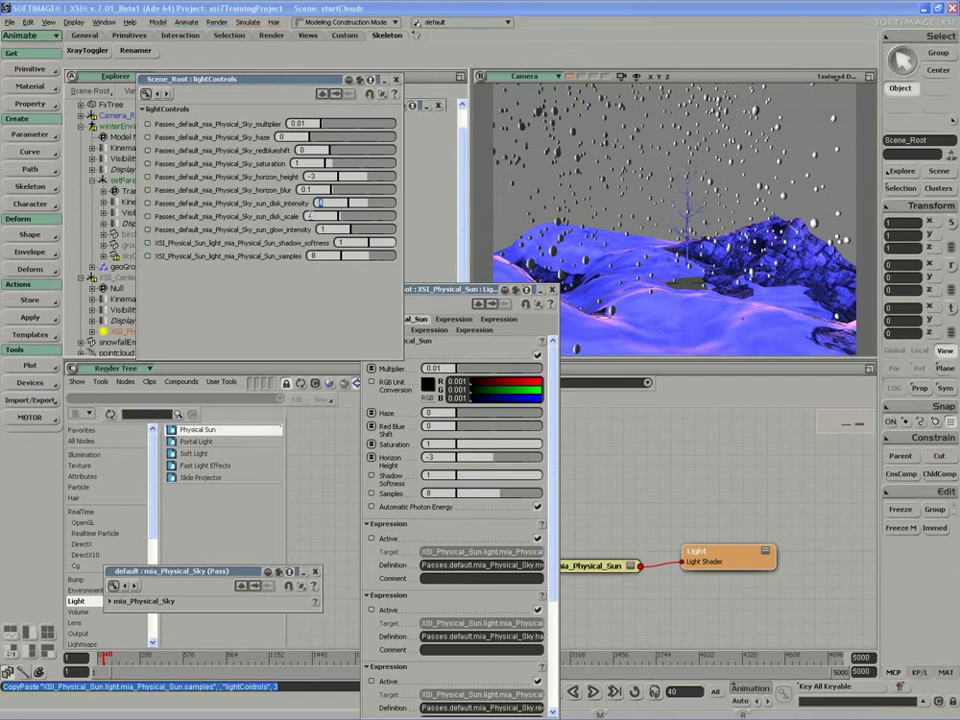
click(332, 203)
click(329, 215)
click(328, 204)
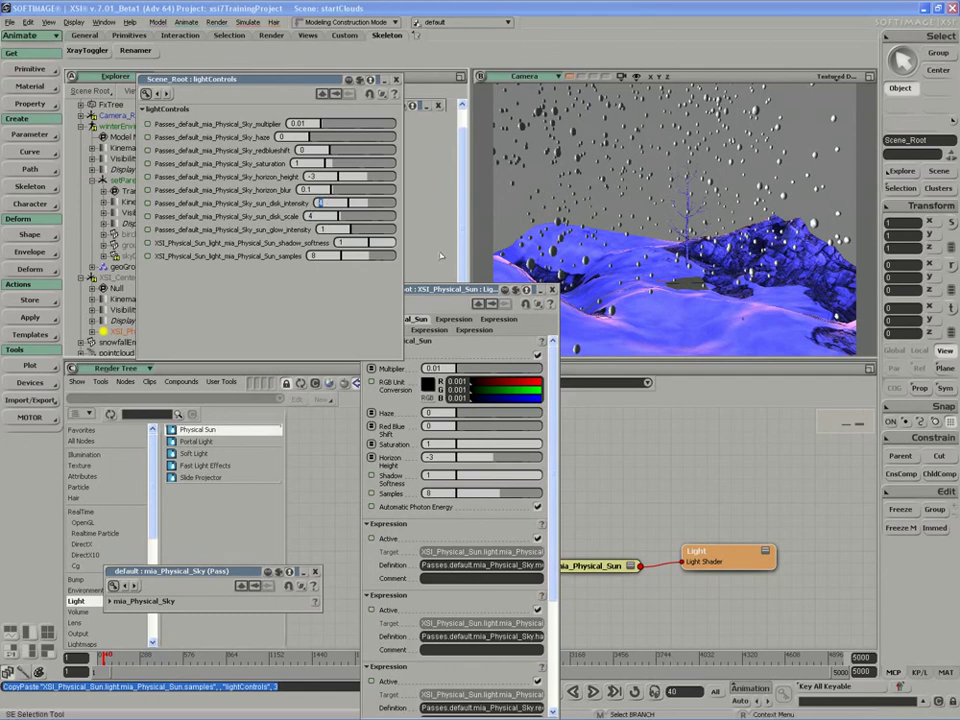
drag(450, 289, 270, 384)
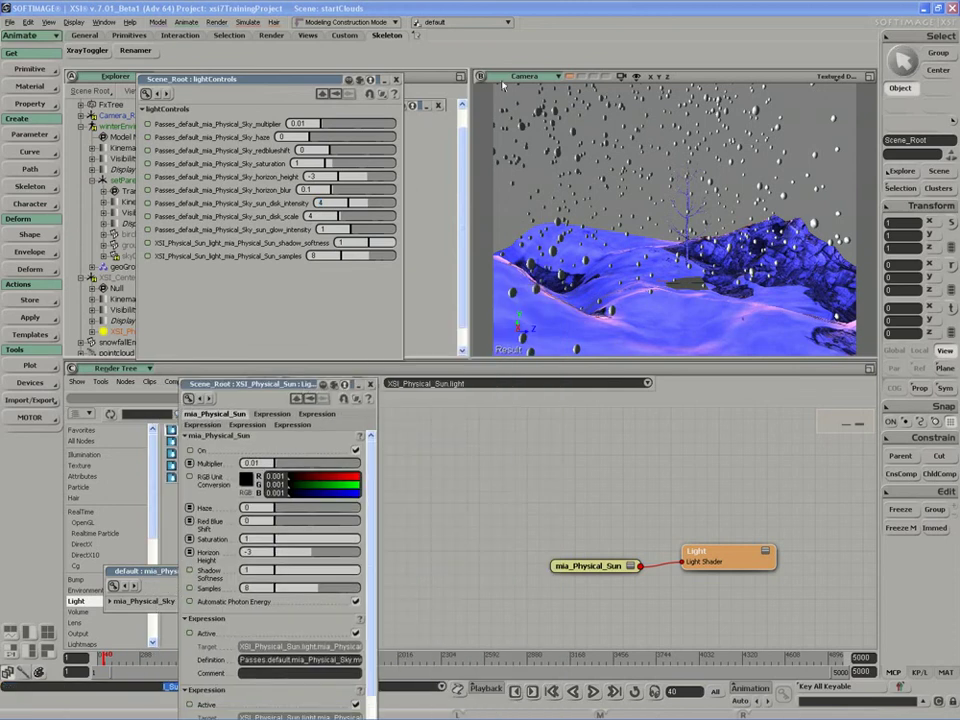
drag(230, 84, 218, 86)
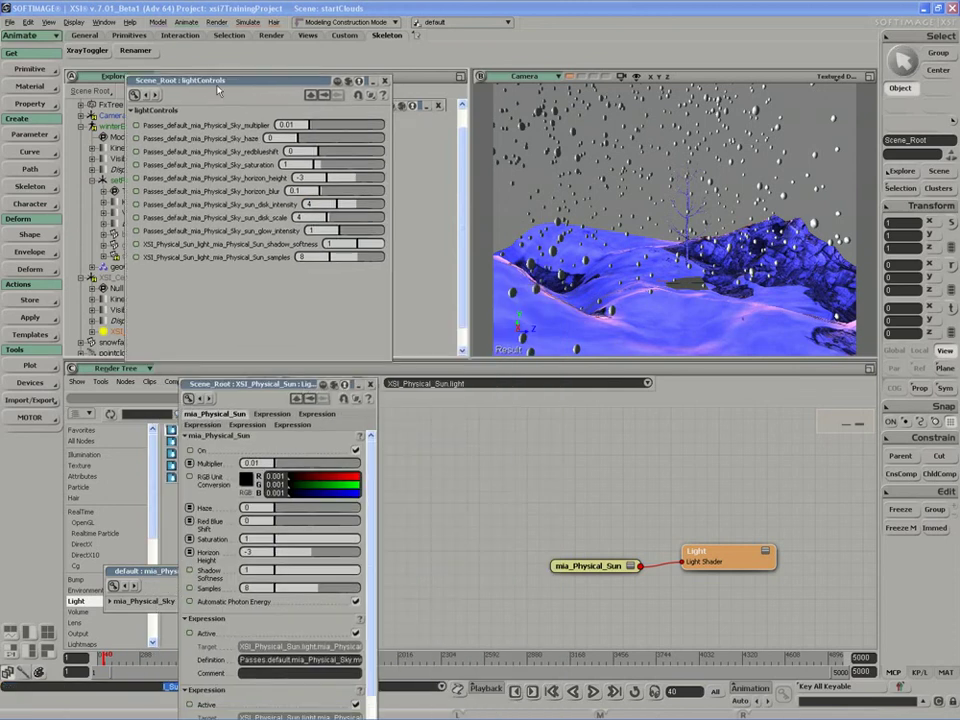